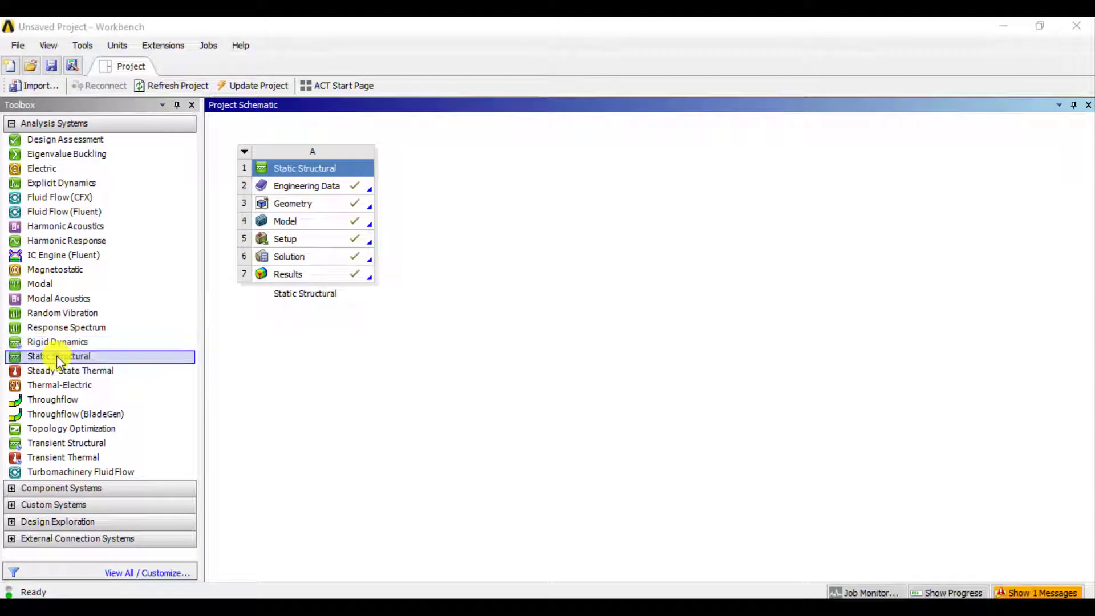
- Add a second standalone Static Structural system and share system A's Geometry with its Geometry cell
drag(53, 354, 492, 189)
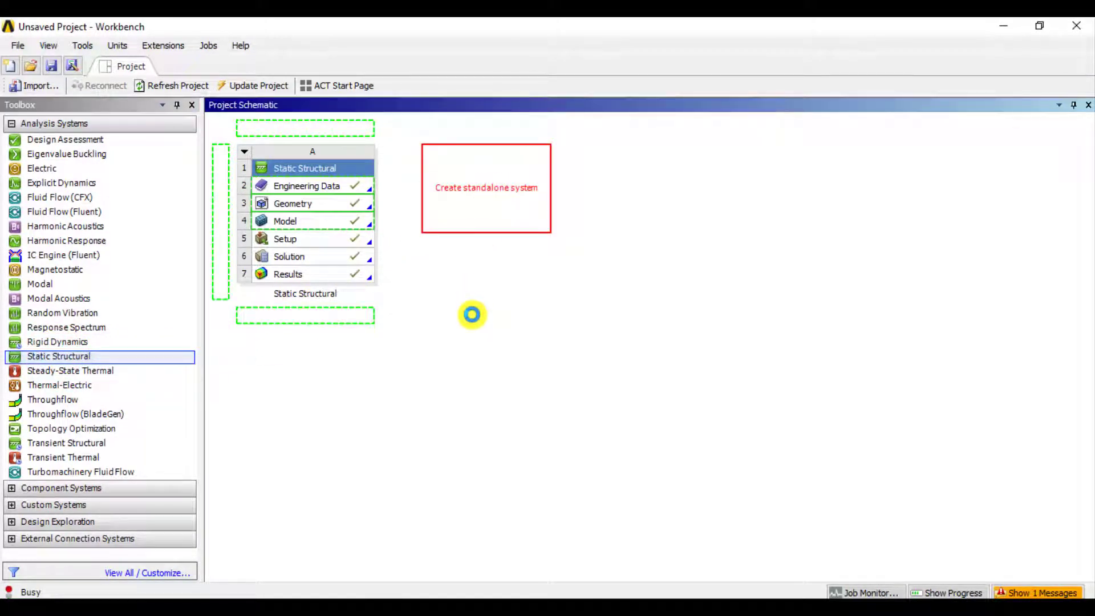
click(419, 412)
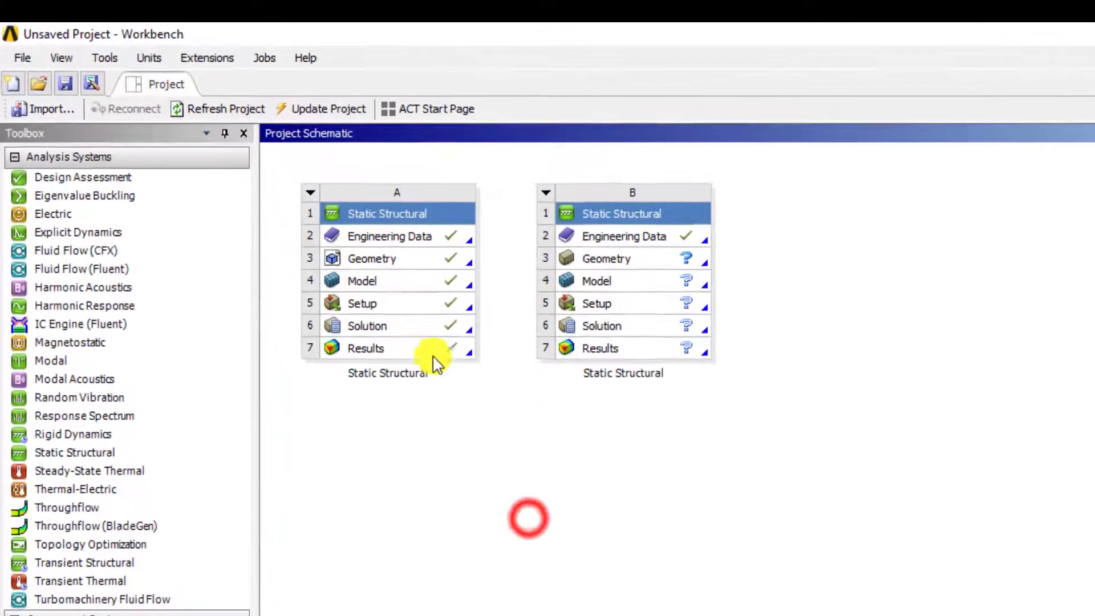
drag(404, 263, 635, 263)
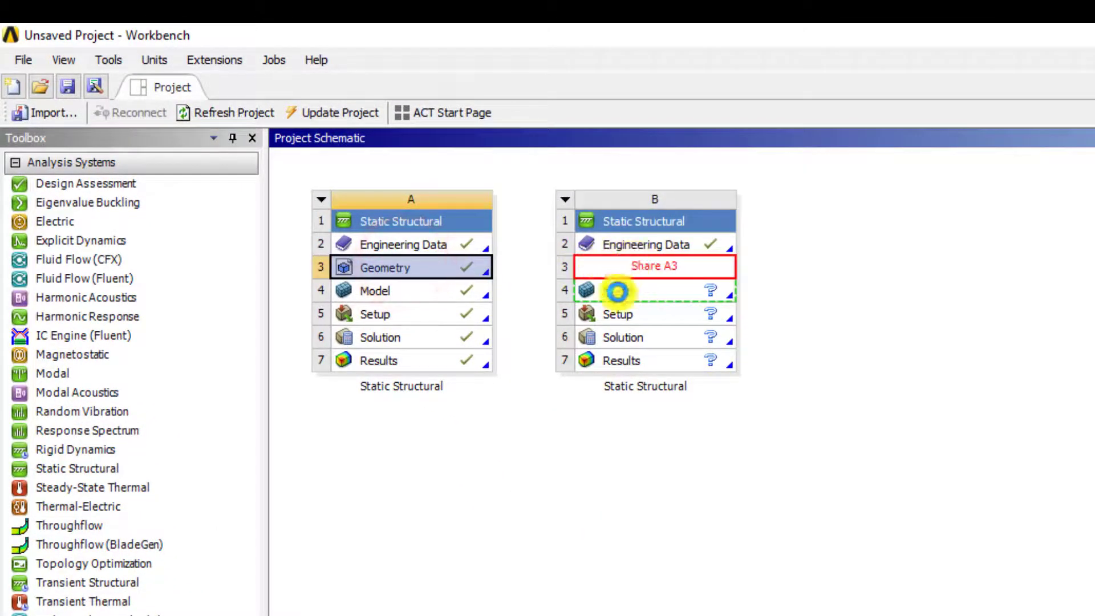
click(548, 470)
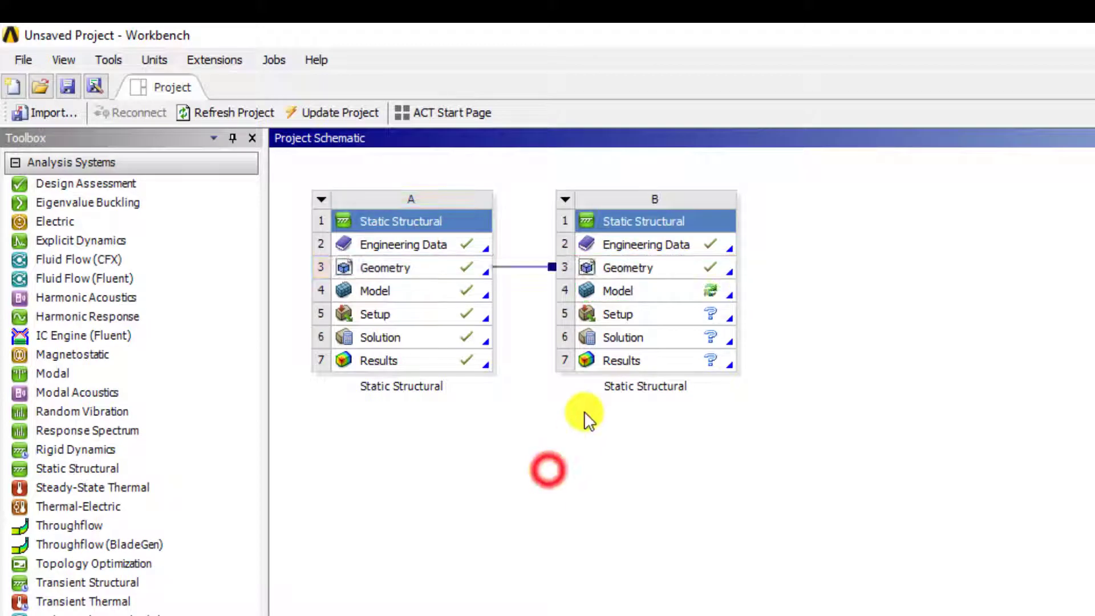
- Update the Model cell of system B and open it for editing
click(638, 292)
right_click(637, 292)
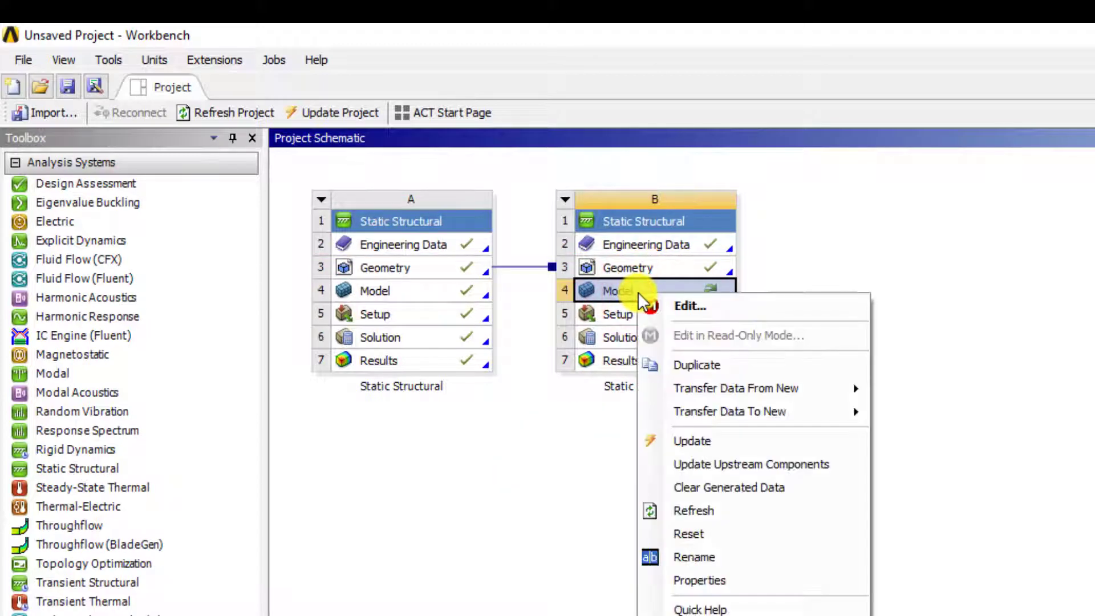
click(665, 440)
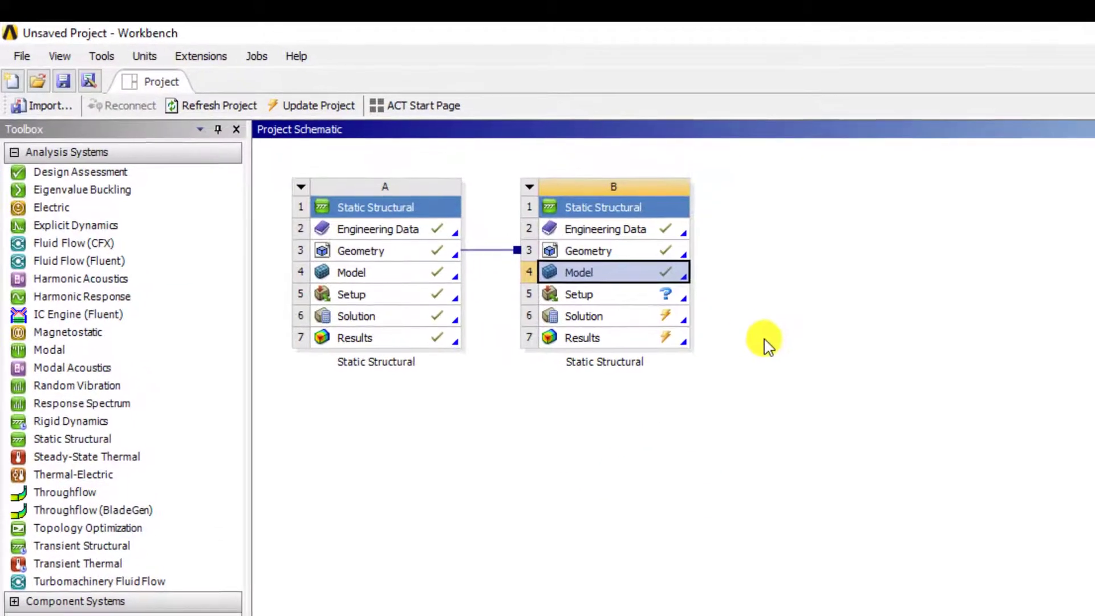
right_click(616, 280)
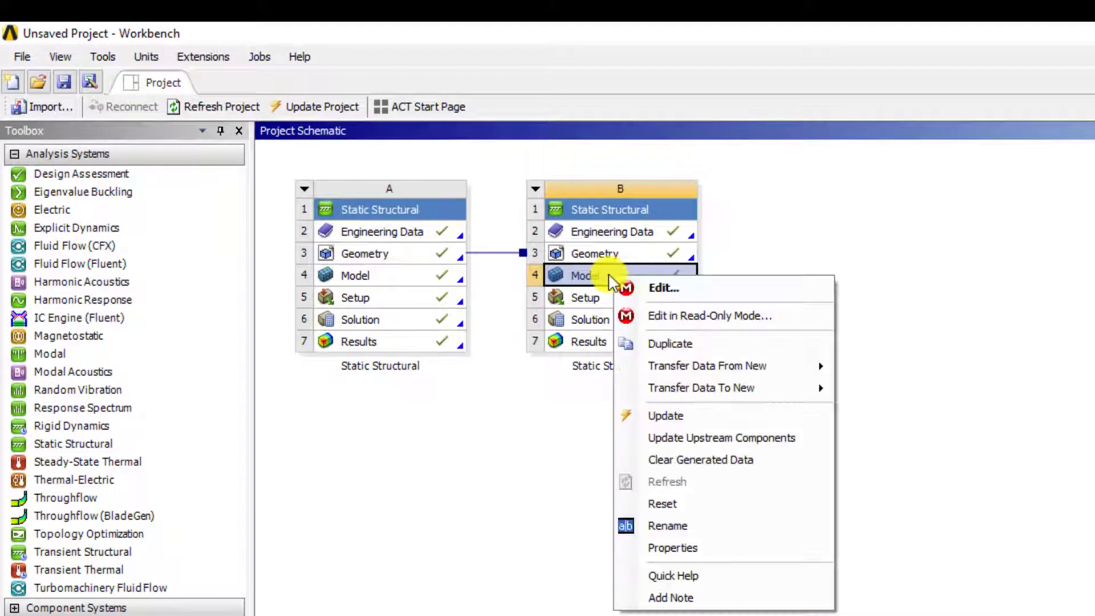
click(657, 285)
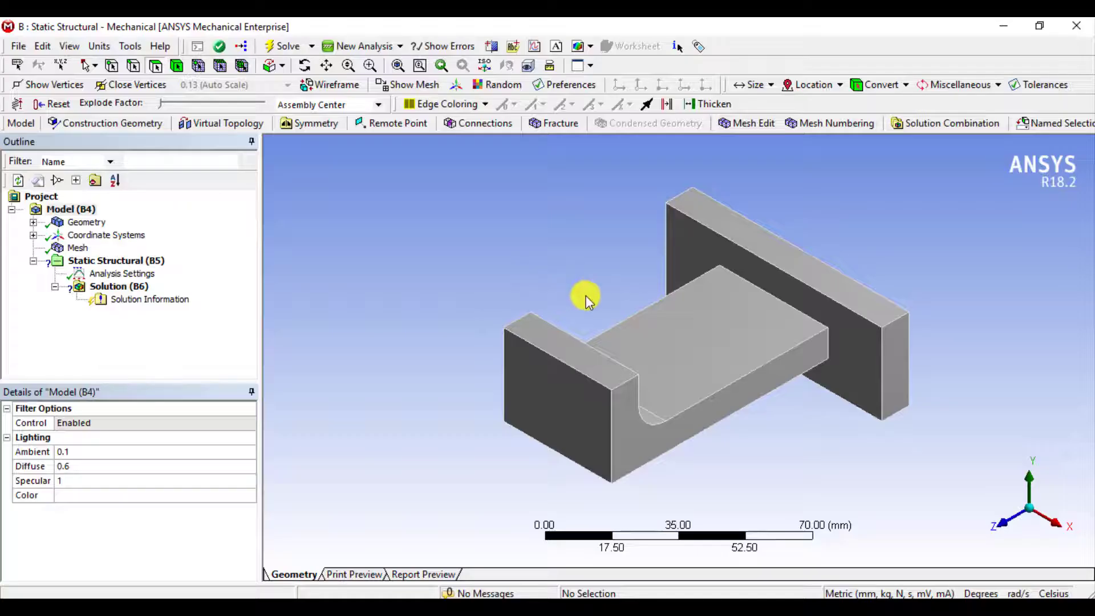
- Expand Geometry and display the details of the 239-7.8 Bracket body, including its material assignment
middle_drag(586, 293, 675, 335)
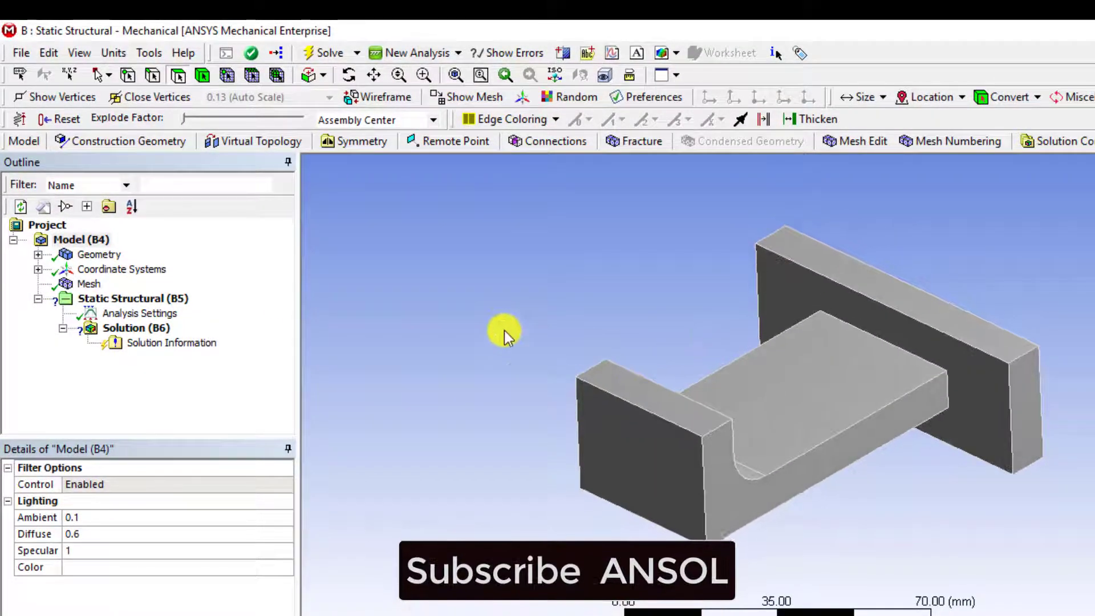
click(38, 254)
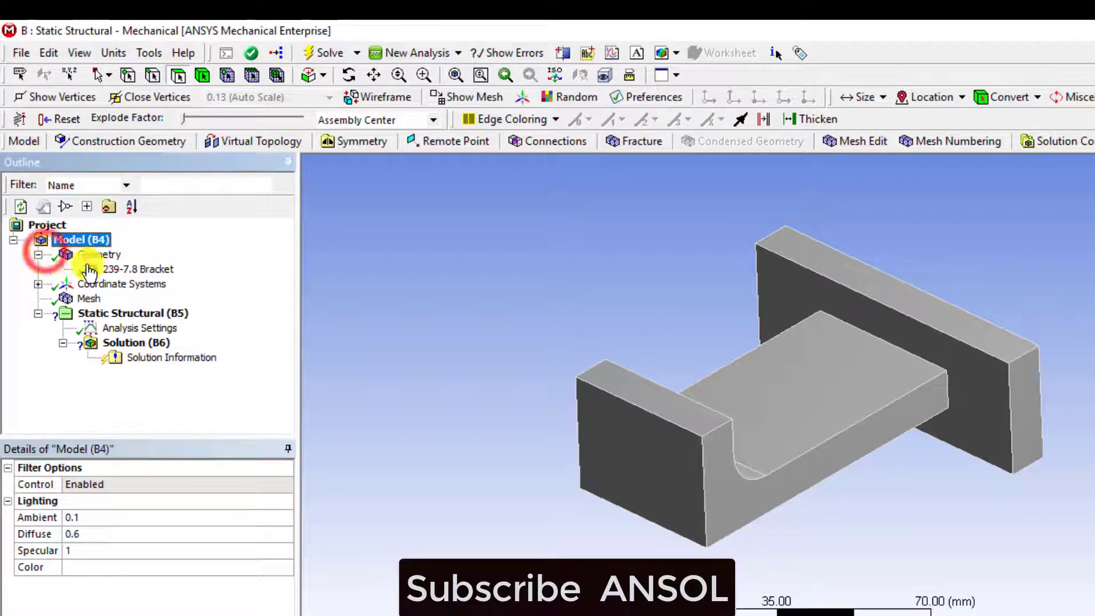
click(134, 269)
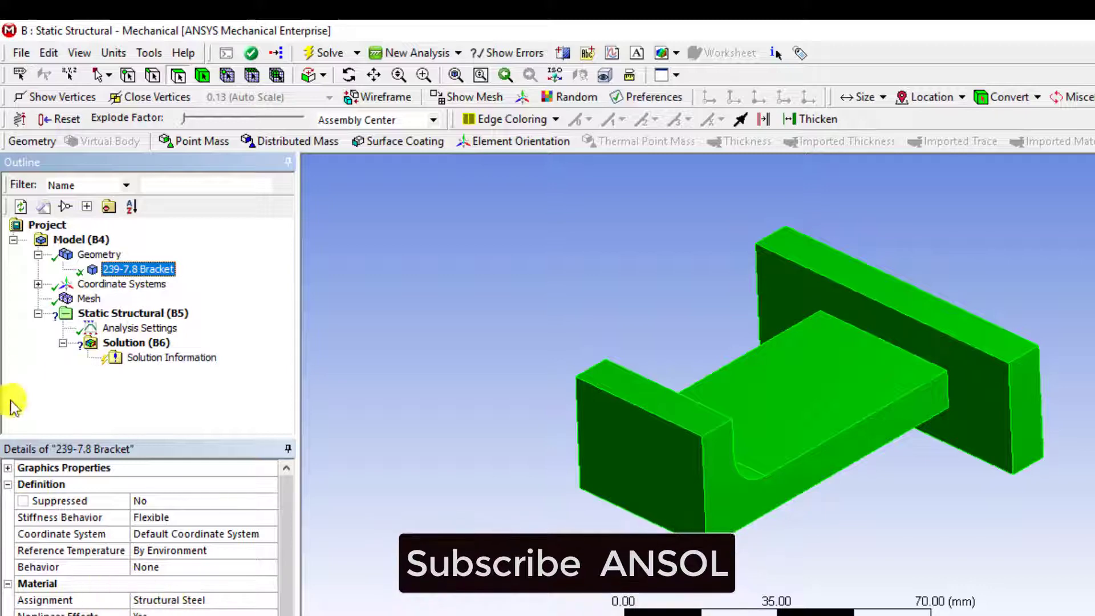
- Insert a mesh method scoped to the bracket body and set its method to Tetrahedrons
click(72, 297)
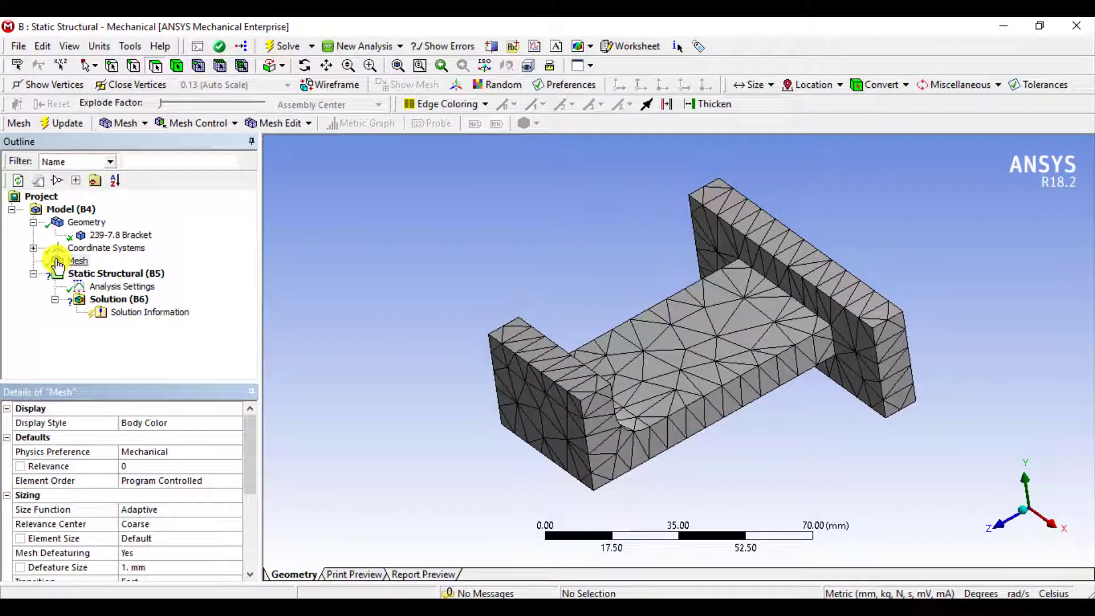
right_click(57, 263)
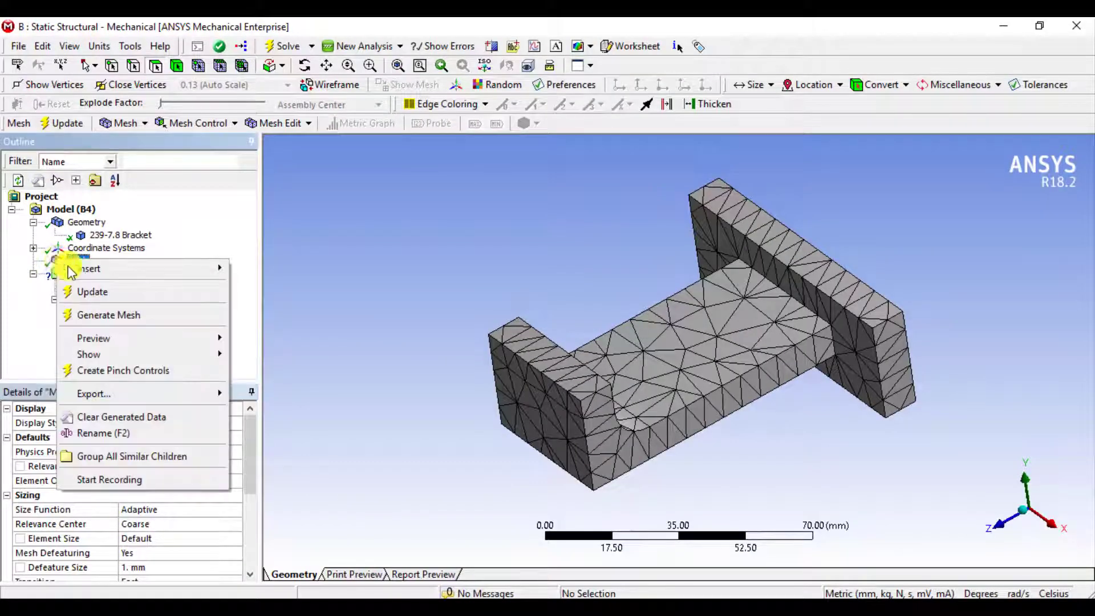
mouse_move(84, 269)
click(251, 268)
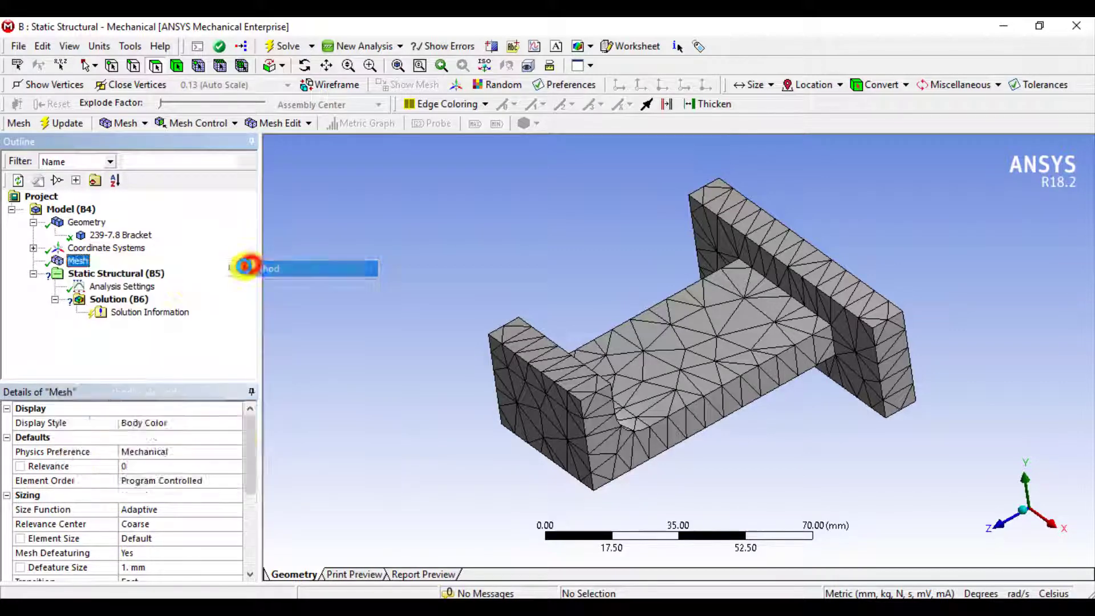
click(574, 407)
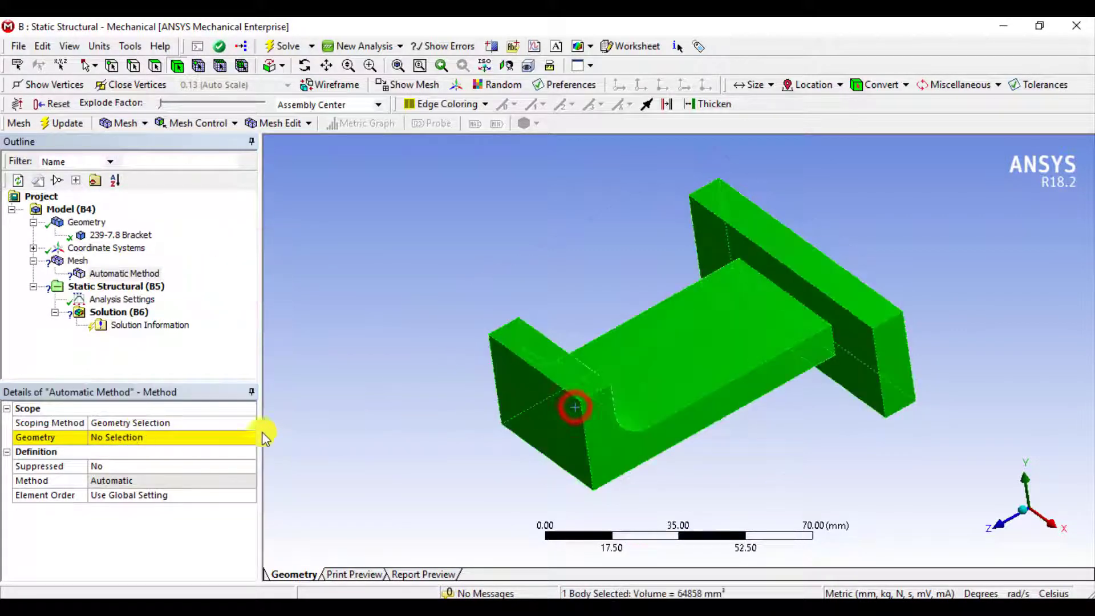
click(102, 437)
click(103, 438)
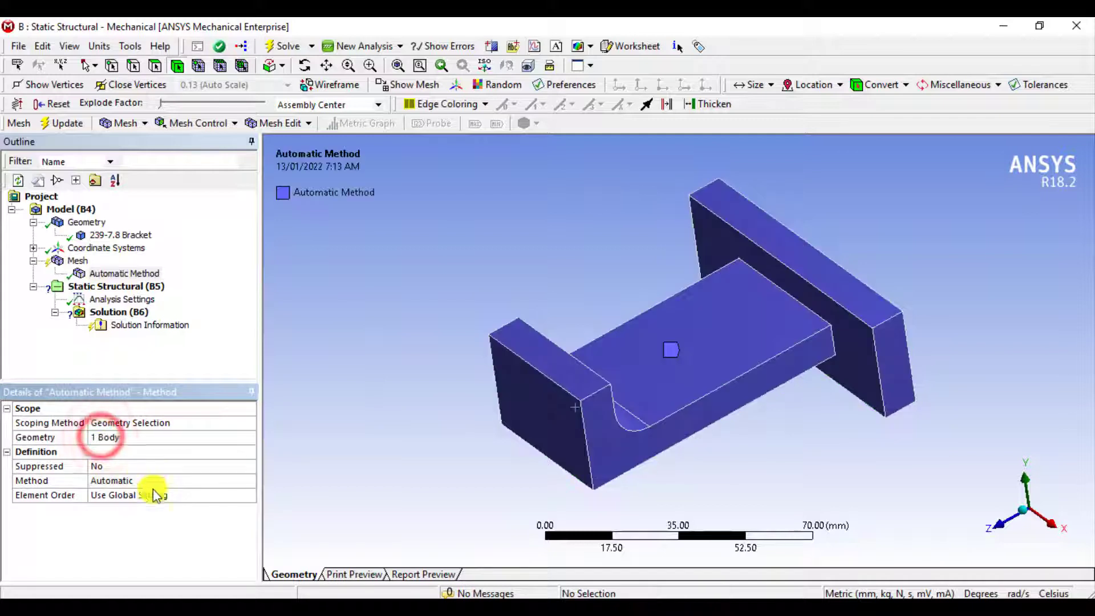
click(171, 481)
click(249, 484)
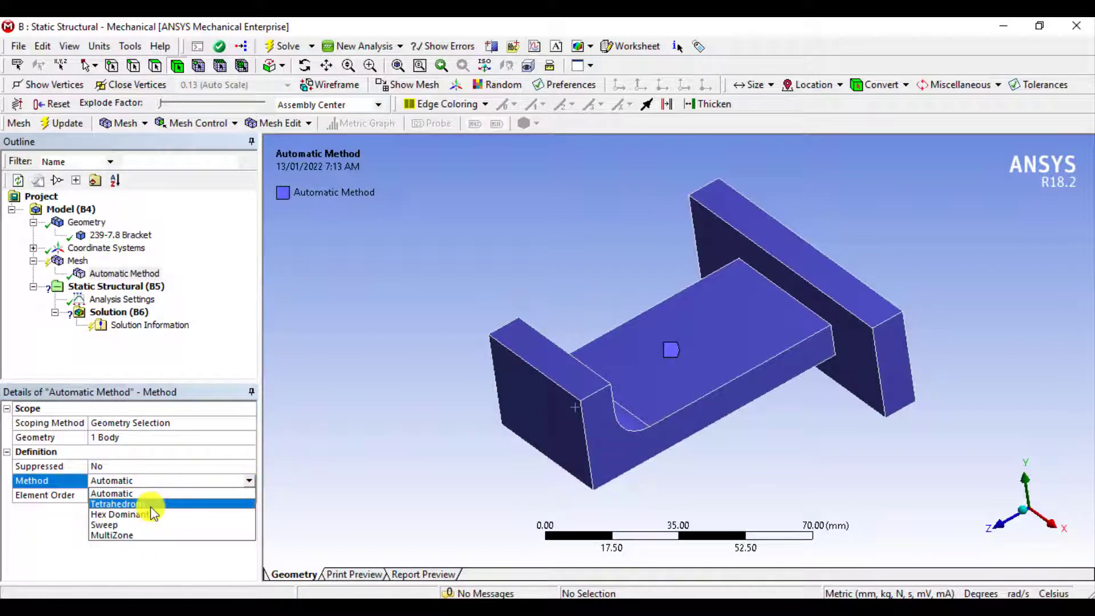
click(149, 504)
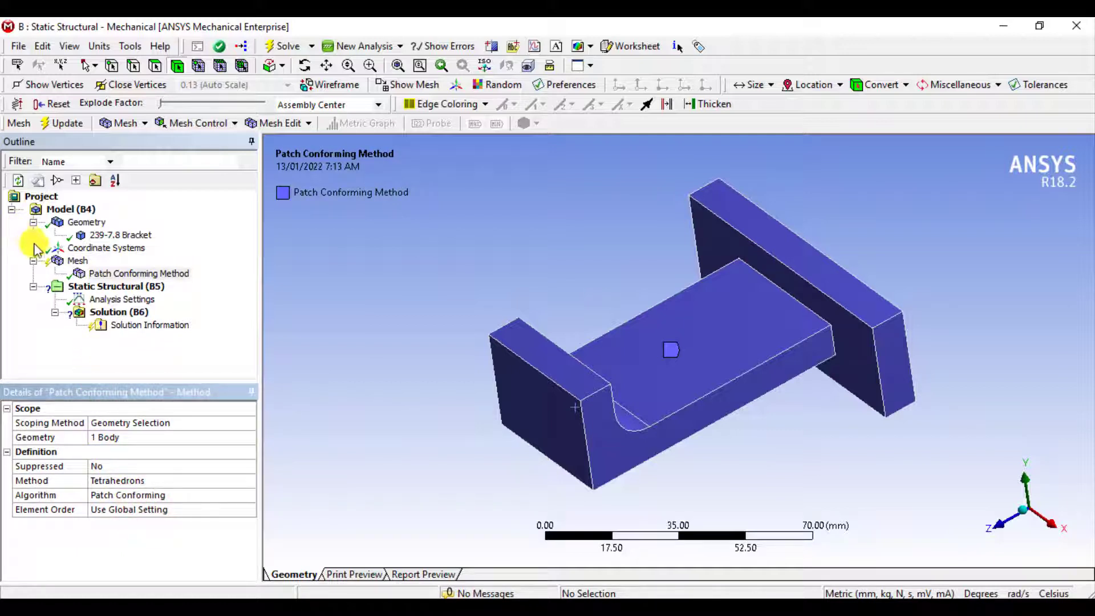
- Insert a mesh sizing scoped to the bracket body with an element size of 3.0 mm
click(74, 261)
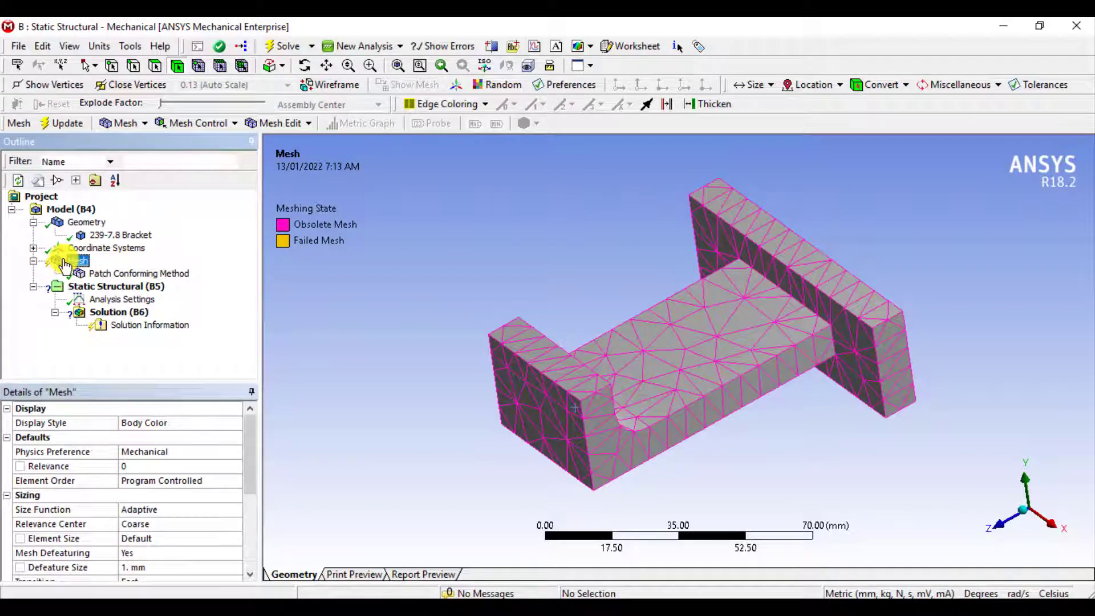
right_click(72, 263)
mouse_move(110, 274)
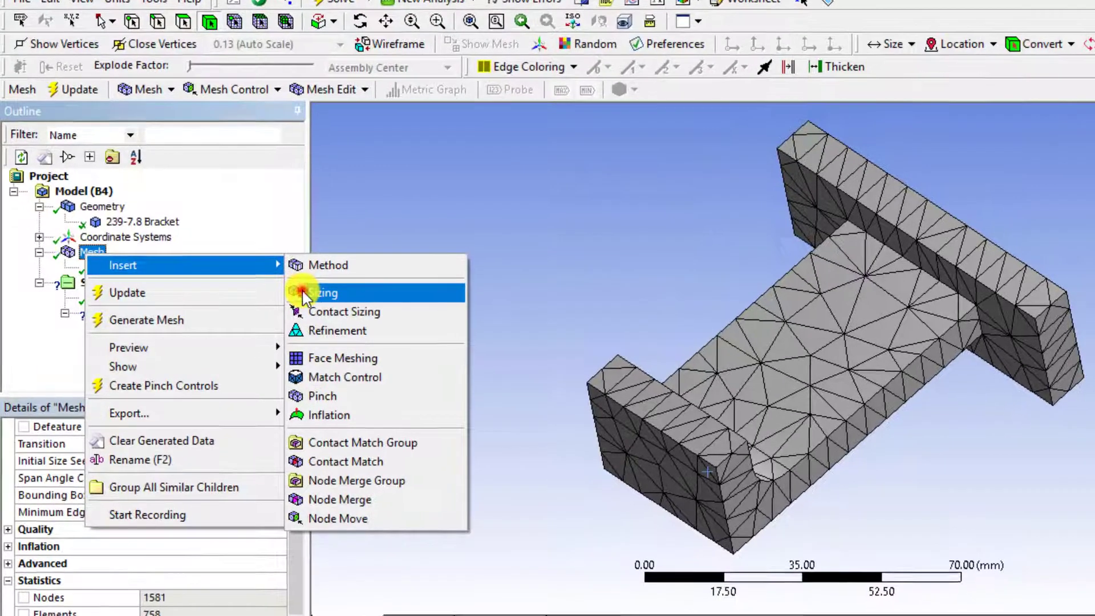
click(272, 295)
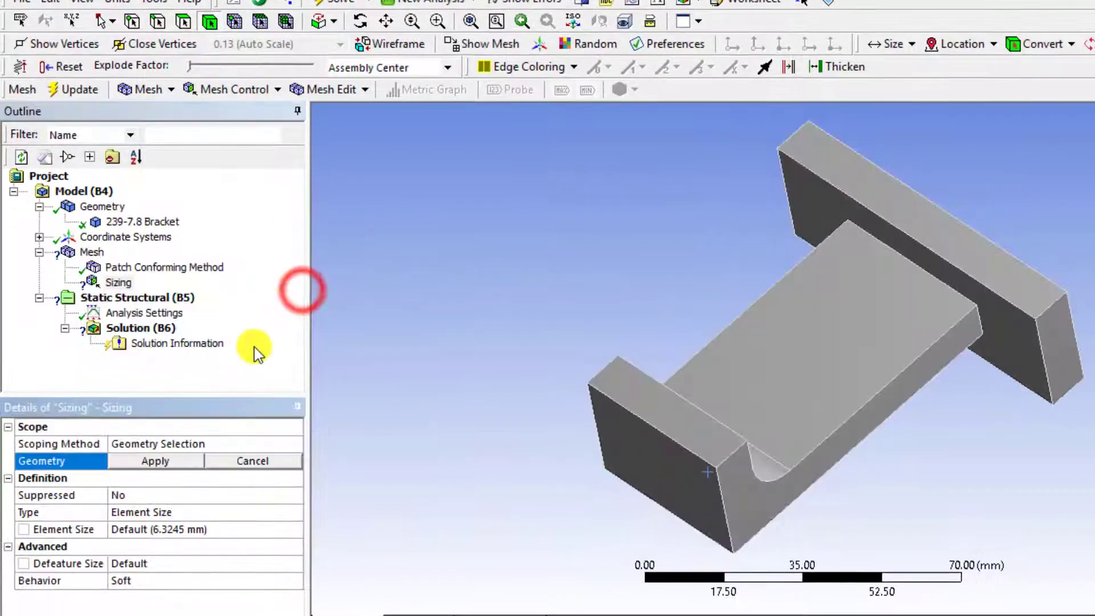
click(616, 411)
click(149, 461)
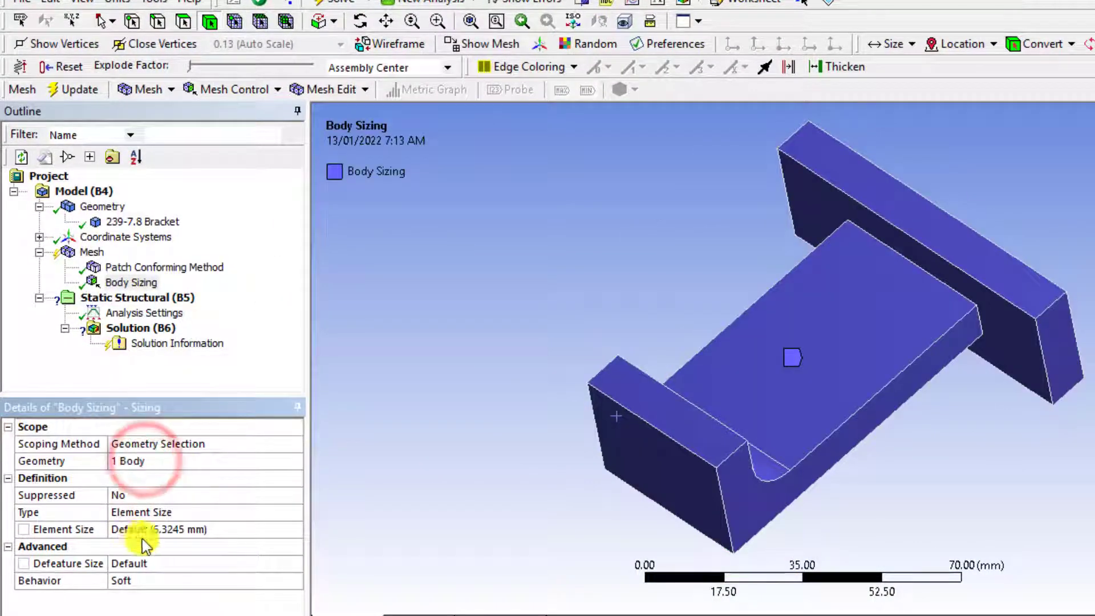
click(183, 528)
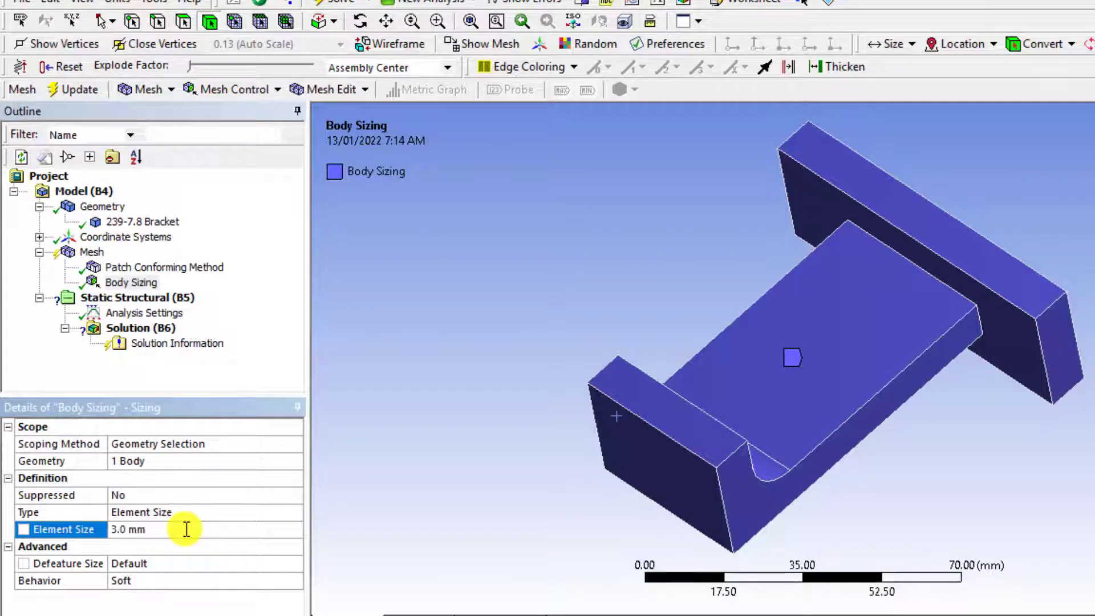
- Generate the bracket mesh with the new sizing and review its node and element statistics
click(68, 251)
right_click(74, 252)
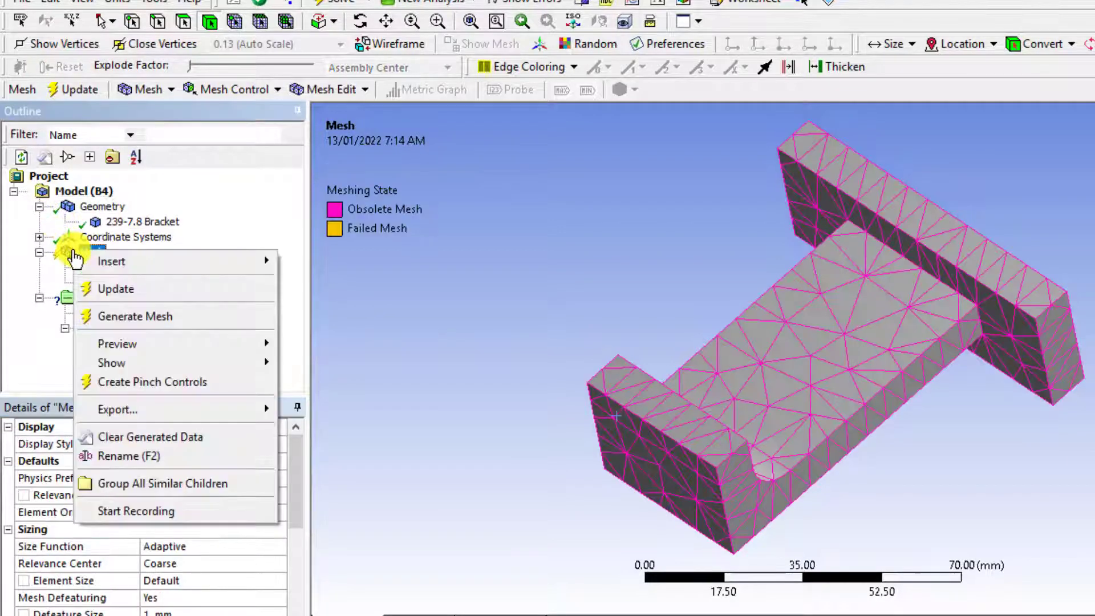
click(120, 318)
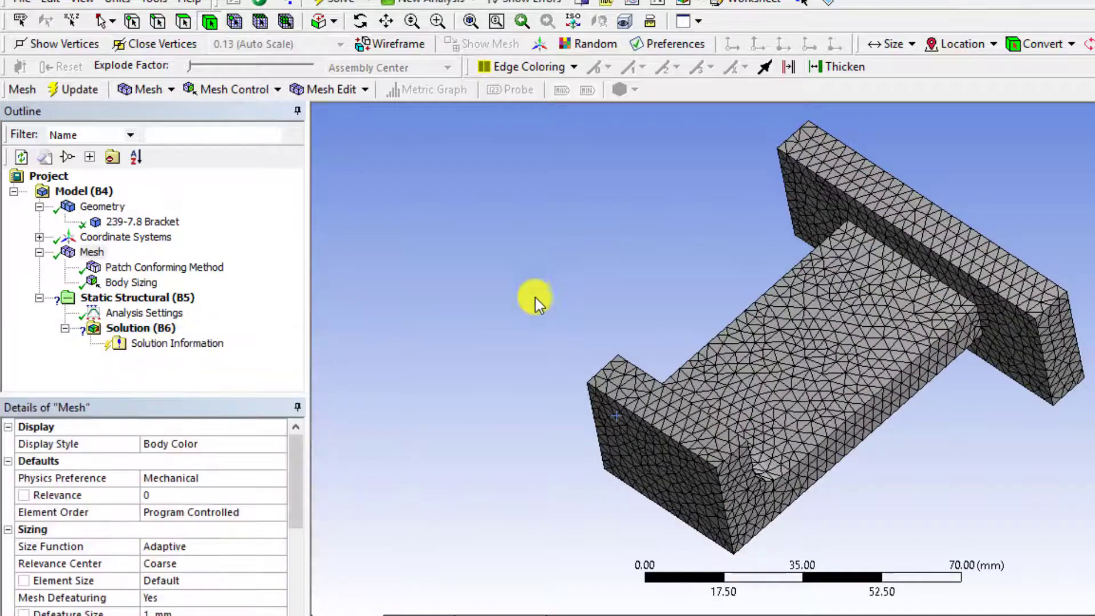
mouse_move(557, 394)
middle_down()
mouse_move(533, 327)
mouse_move(536, 396)
middle_up()
drag(297, 487, 292, 599)
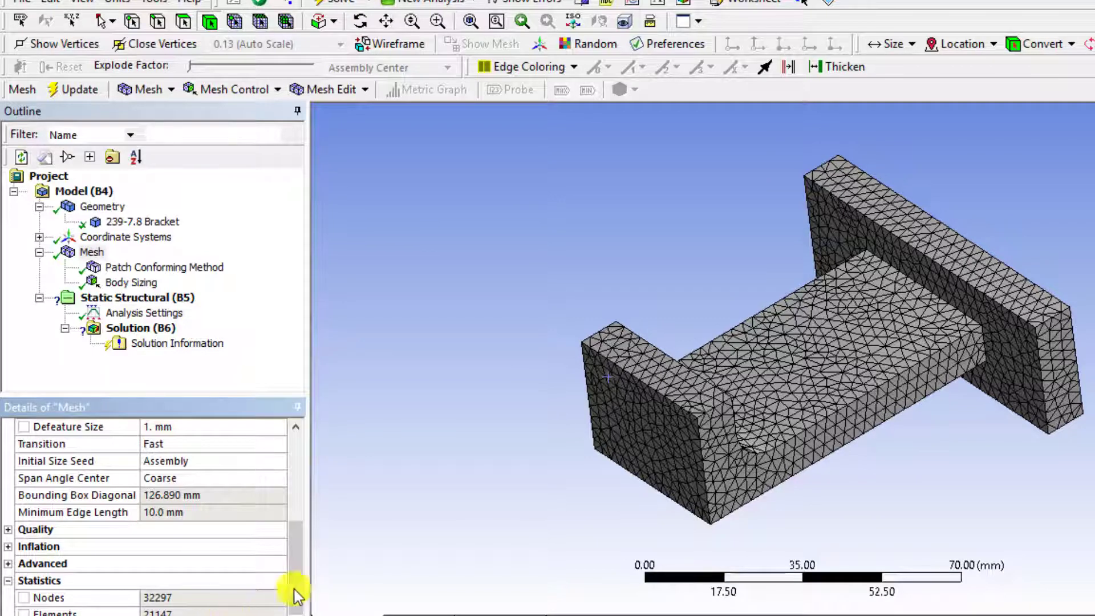
scroll(294, 565, up, 4)
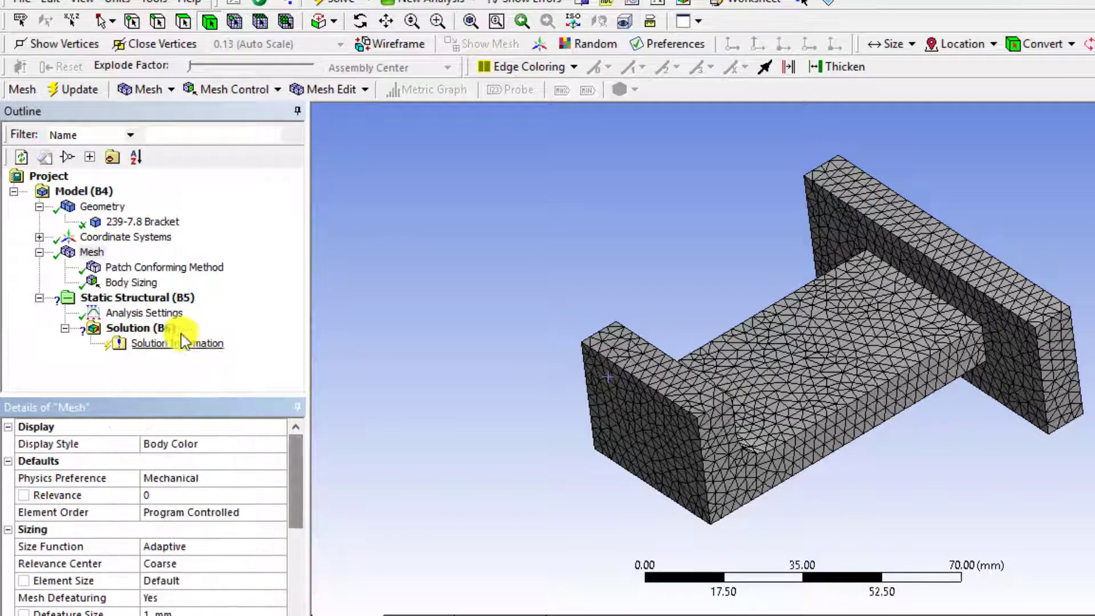
- Apply a 1 MPa pressure to the top face of the bracket's short upright end
click(155, 299)
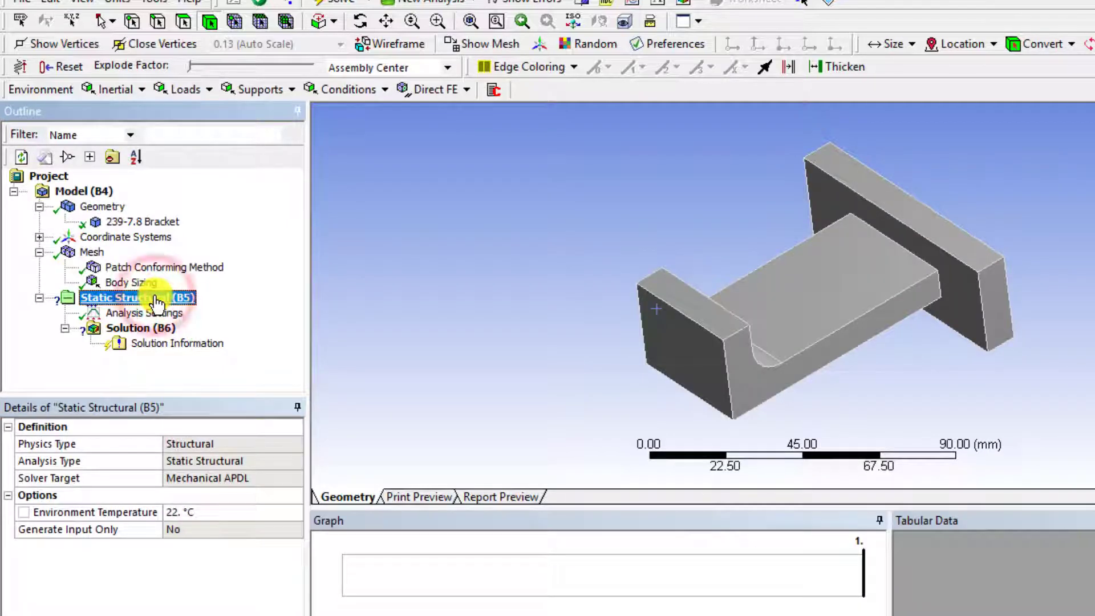
click(206, 90)
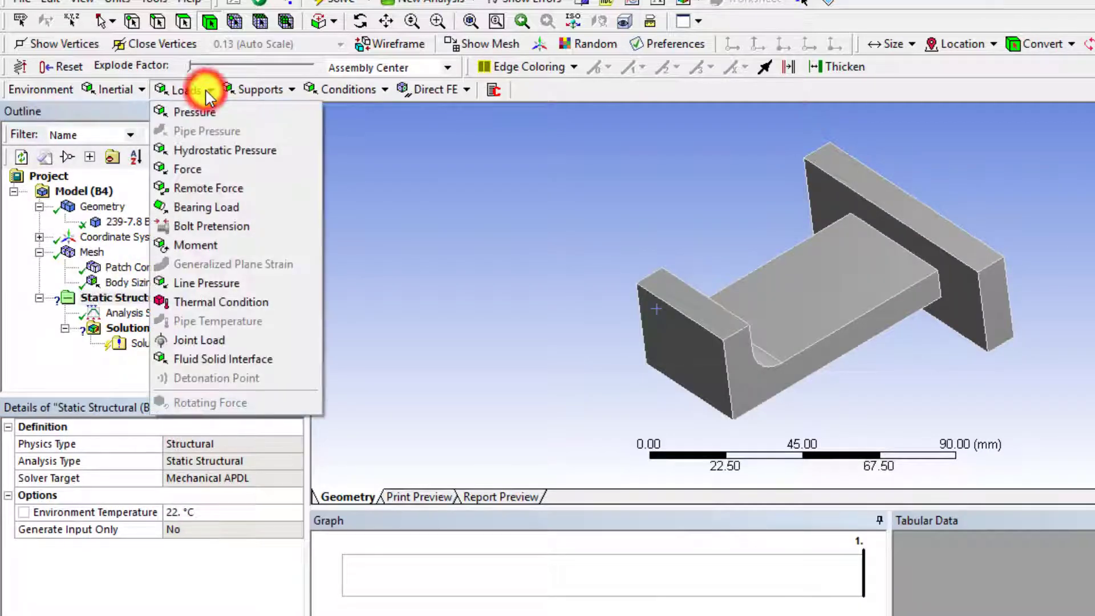
click(205, 109)
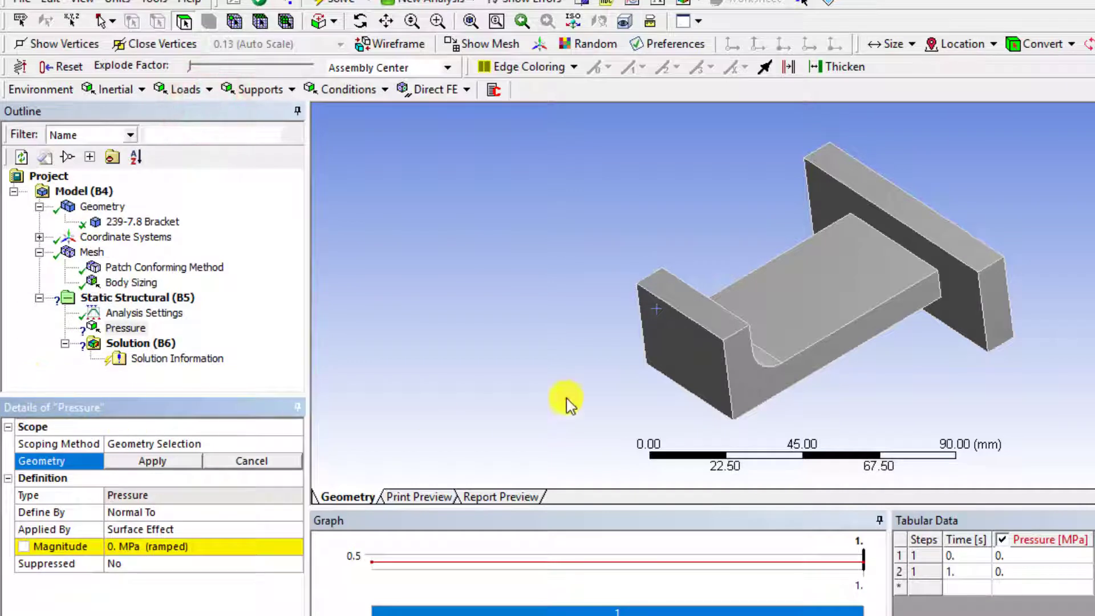
click(697, 310)
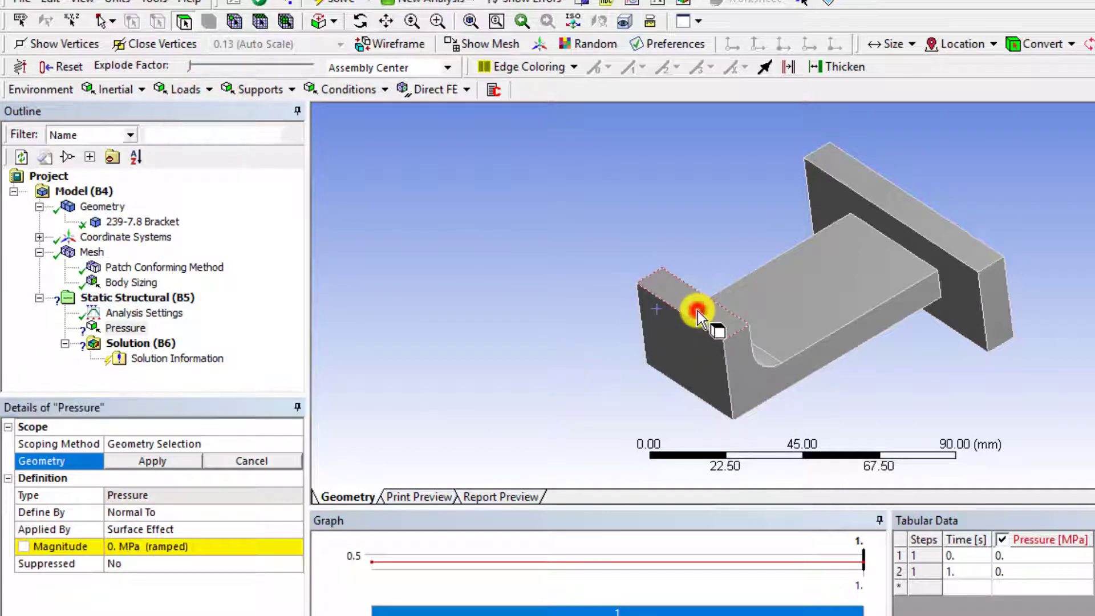
click(159, 461)
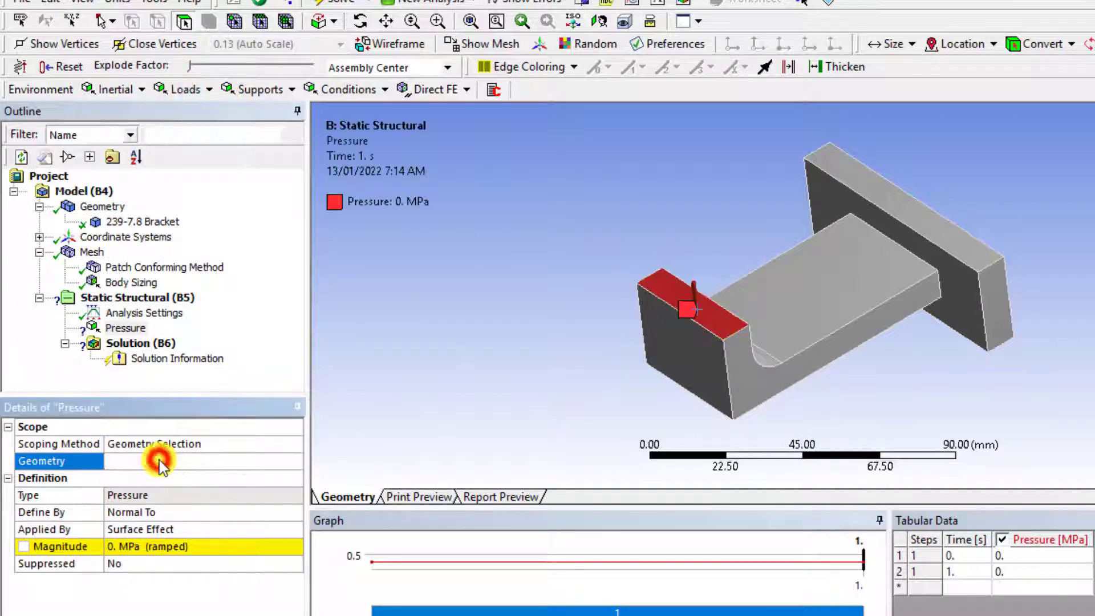
click(113, 548)
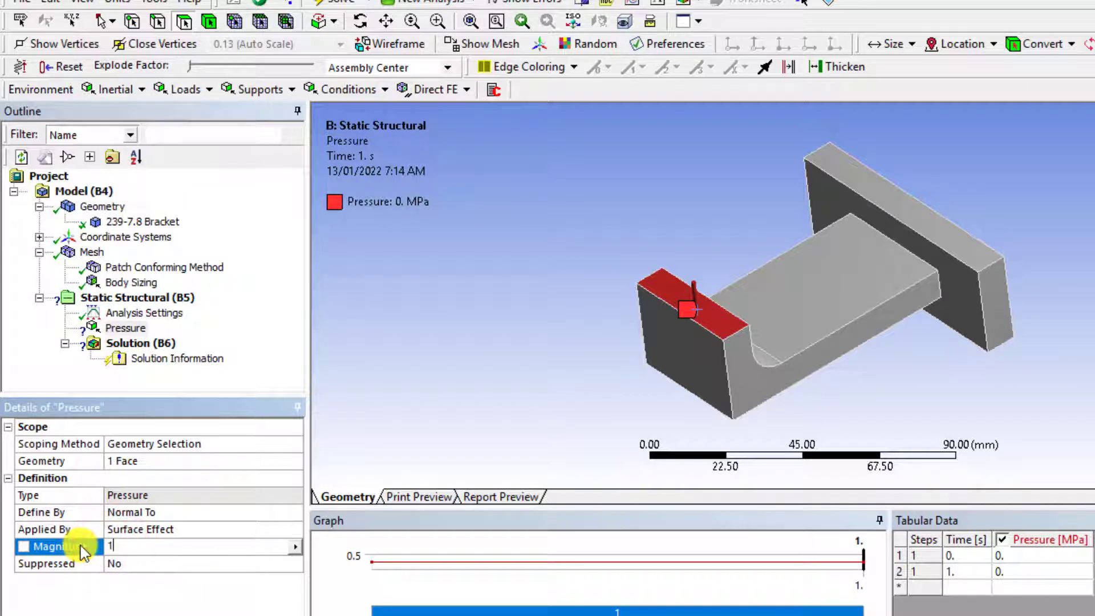
key(Return)
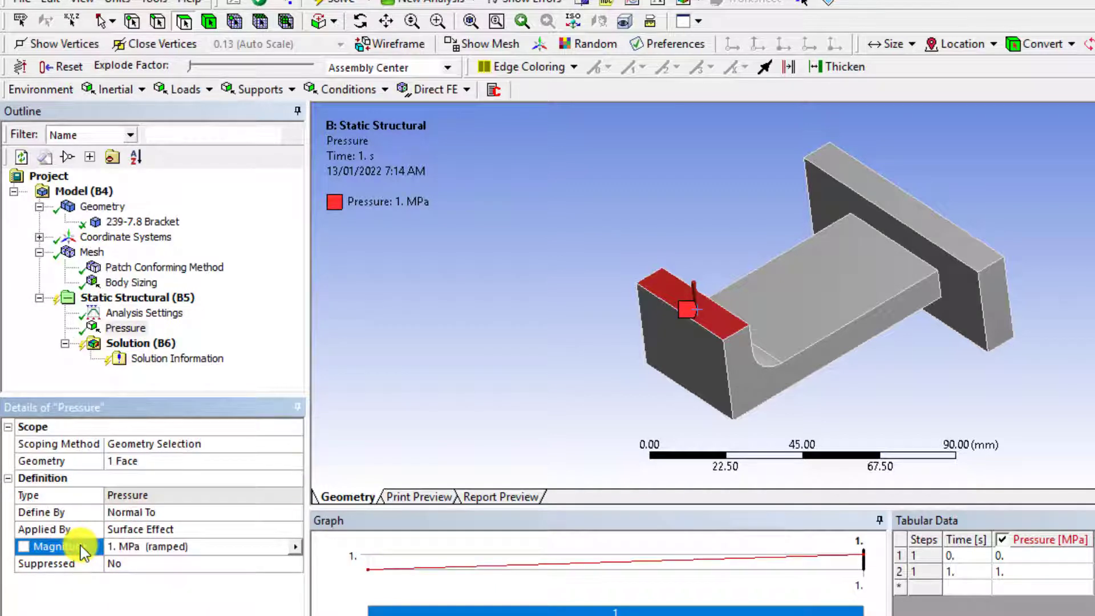
- Add a fixed support to the outer face of the bracket's large end plate
click(117, 299)
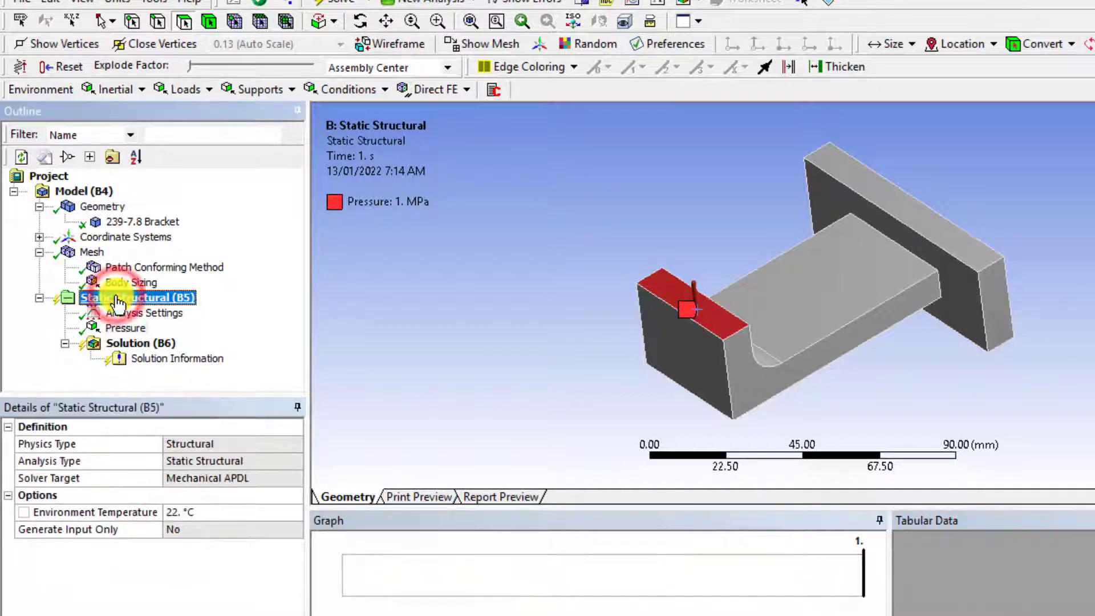
click(292, 91)
click(279, 109)
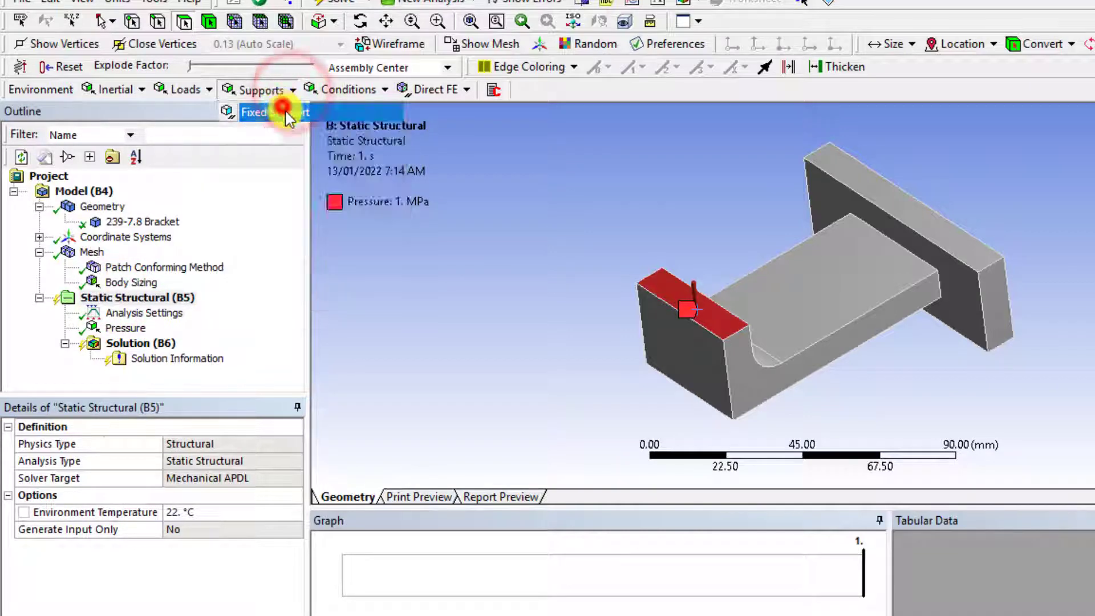
middle_drag(1037, 264, 867, 371)
click(865, 362)
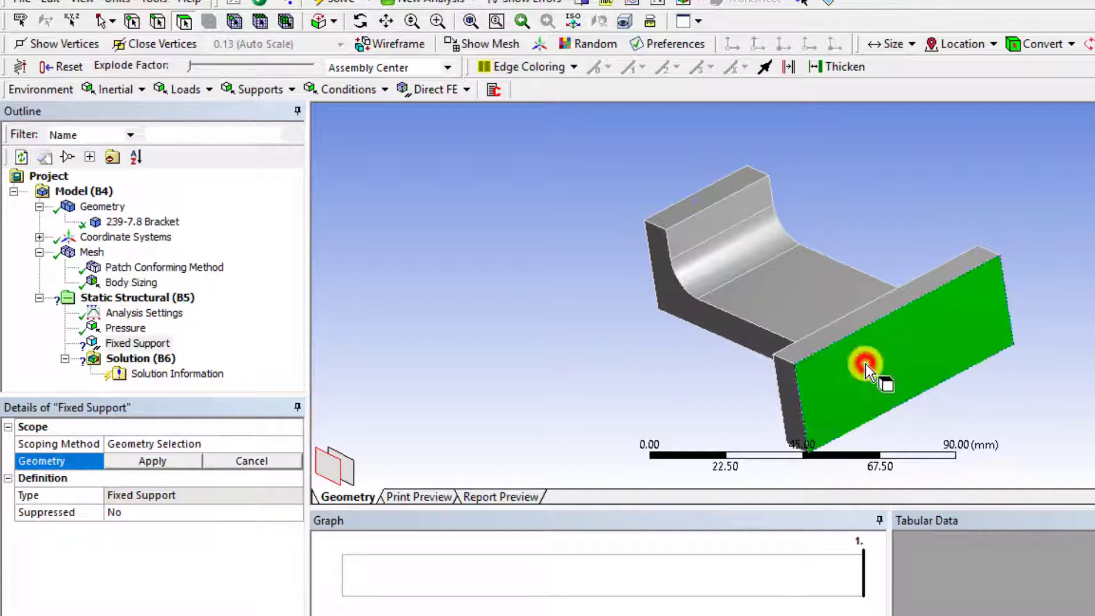
click(153, 460)
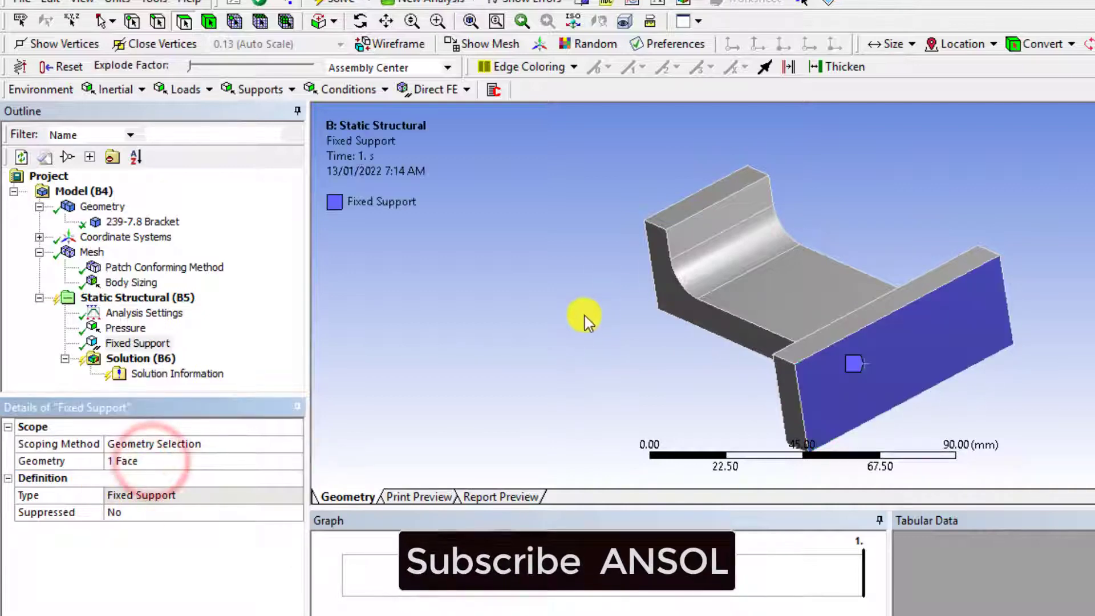
- Solve the static structural analysis, allowing PMI proxy for Hydra Process manager through the firewall
middle_drag(586, 317, 843, 295)
scroll(843, 294, up, 4)
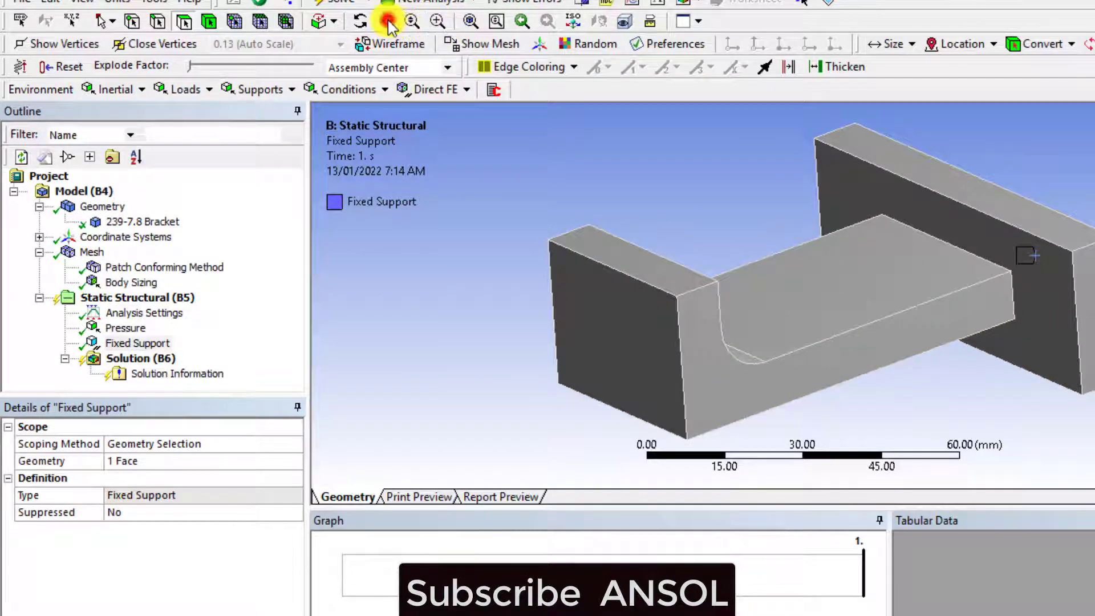
click(337, 2)
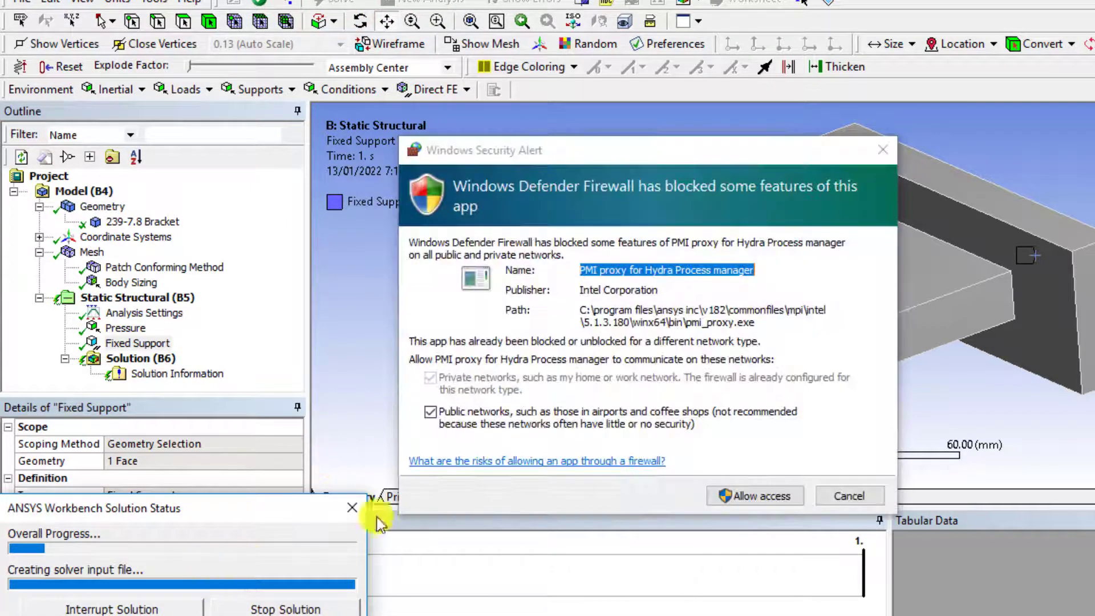
click(744, 497)
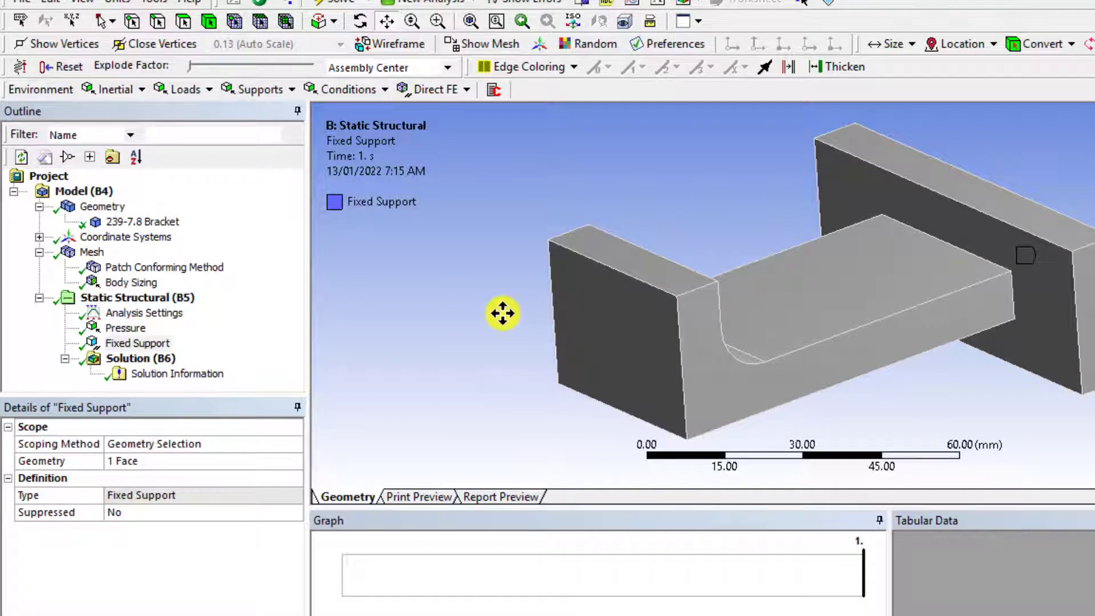
- Add an Equivalent (von-Mises) stress result to the solution
click(136, 360)
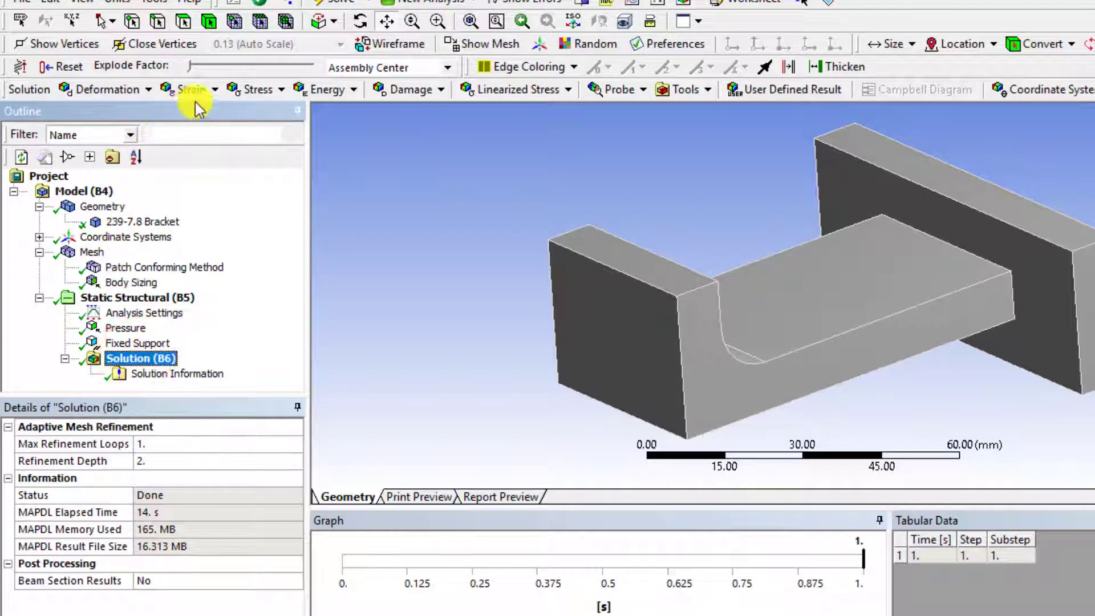
click(257, 93)
click(261, 112)
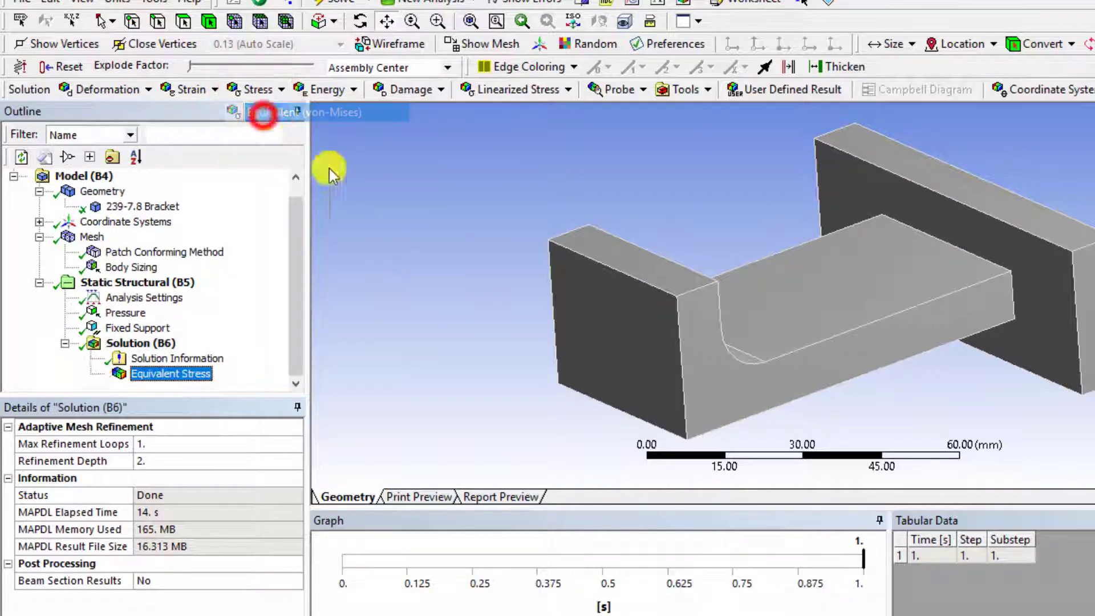
- Add total deformation and directional deformation results to the solution
click(148, 346)
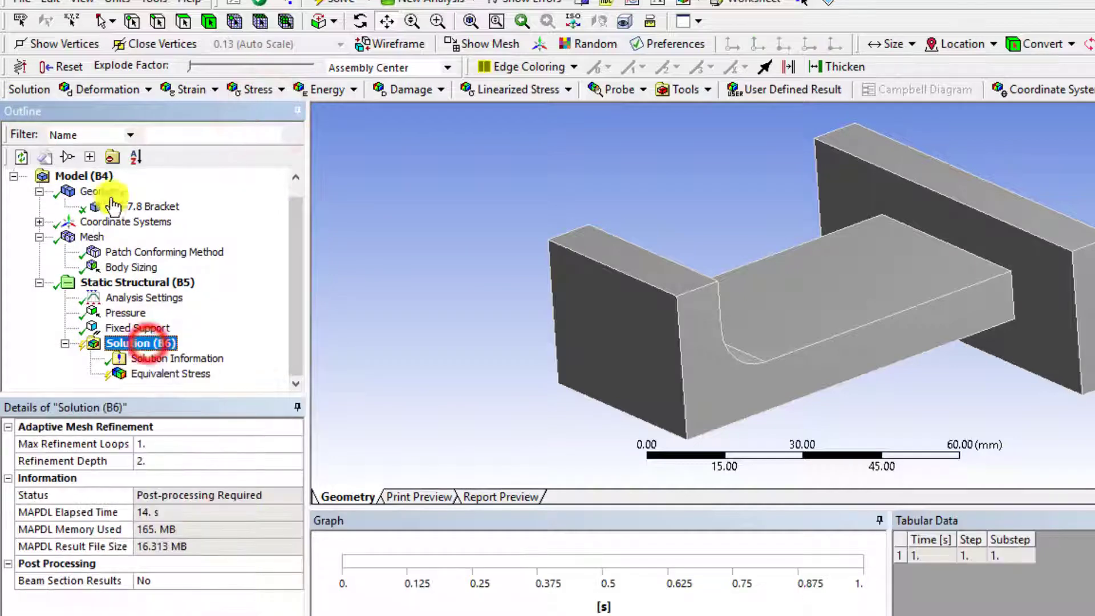
click(123, 91)
click(116, 111)
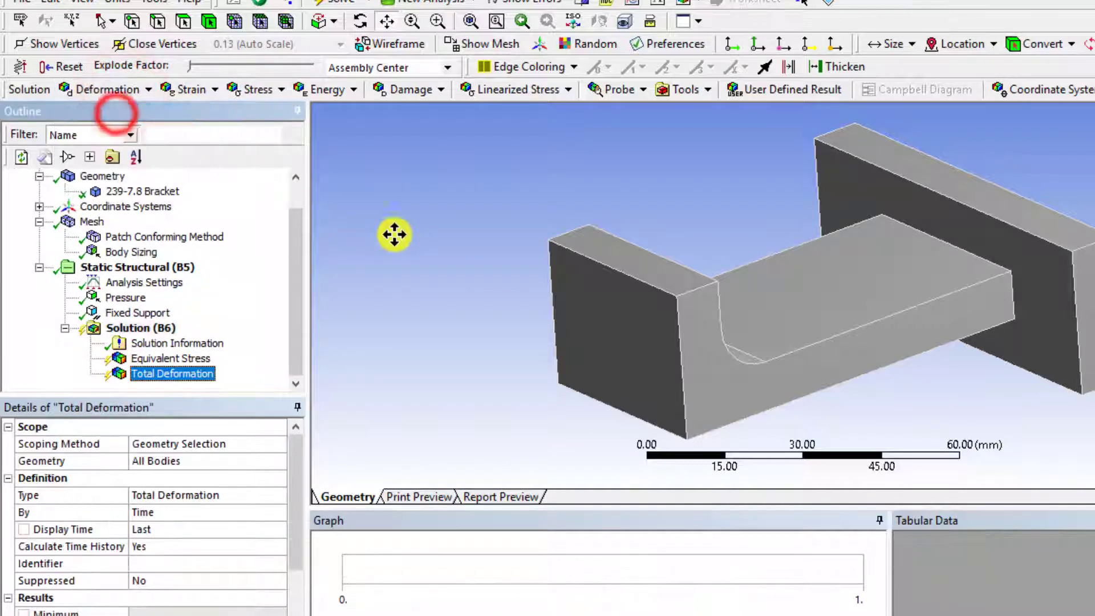
click(143, 328)
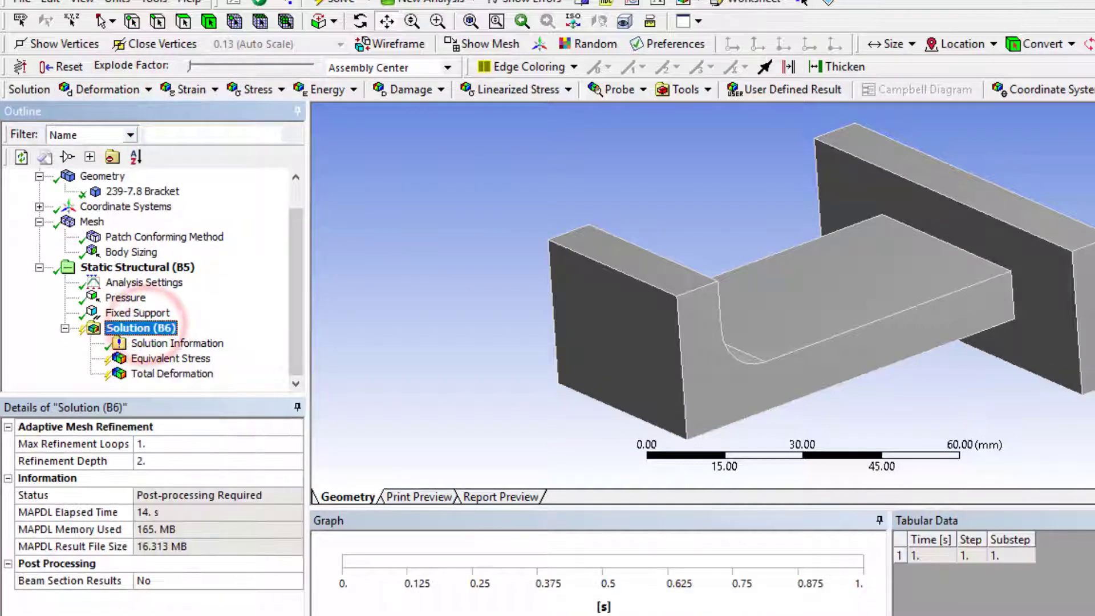
click(94, 91)
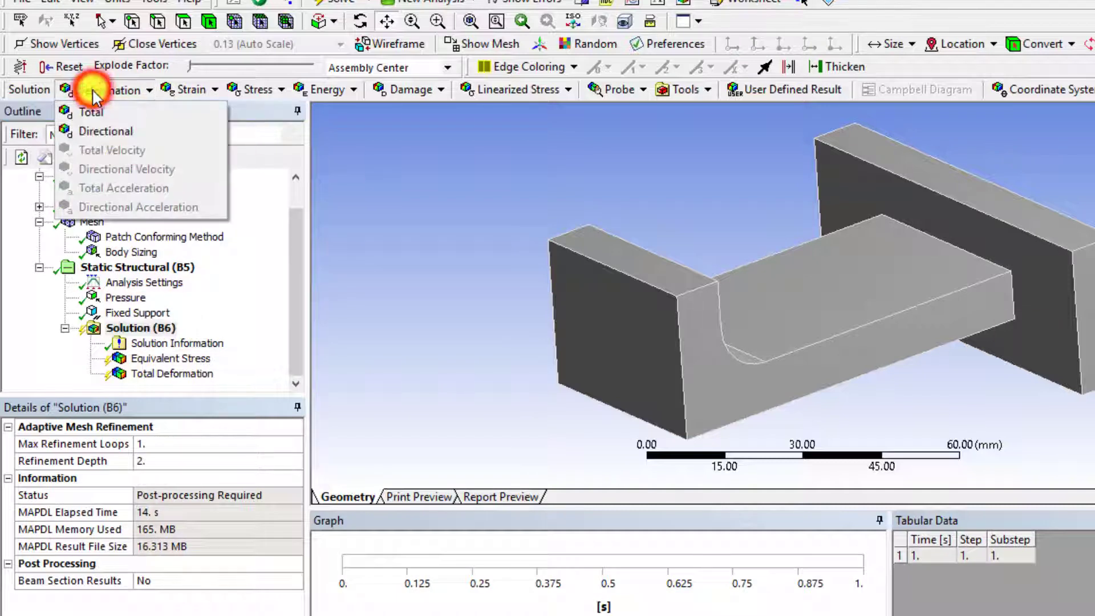
click(93, 128)
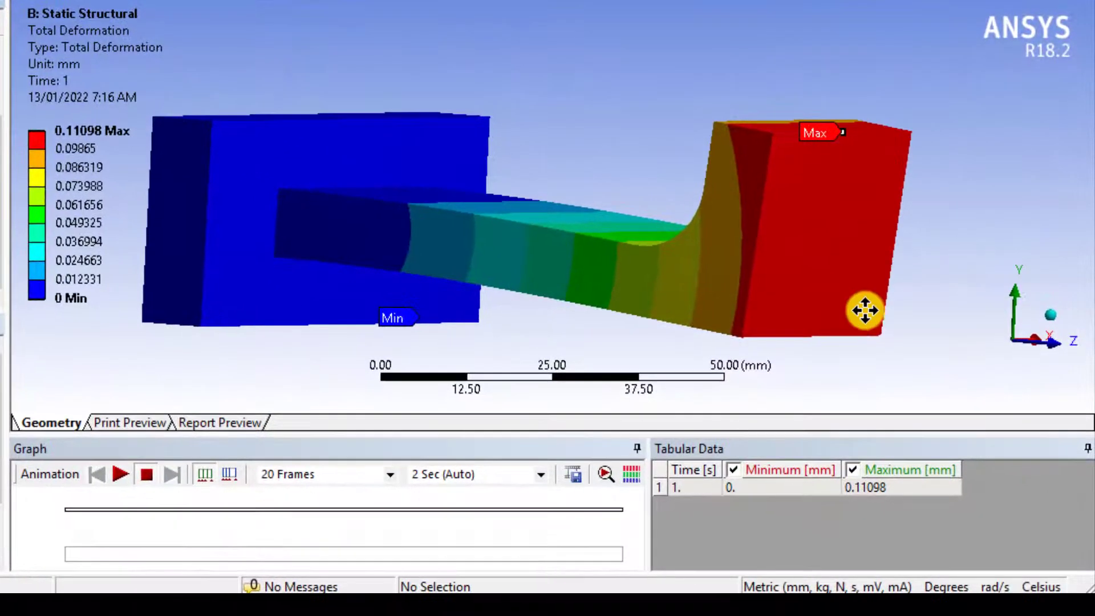
- Examine the bracket's total deformation contour from several angles and play its animation
middle_drag(916, 381, 693, 400)
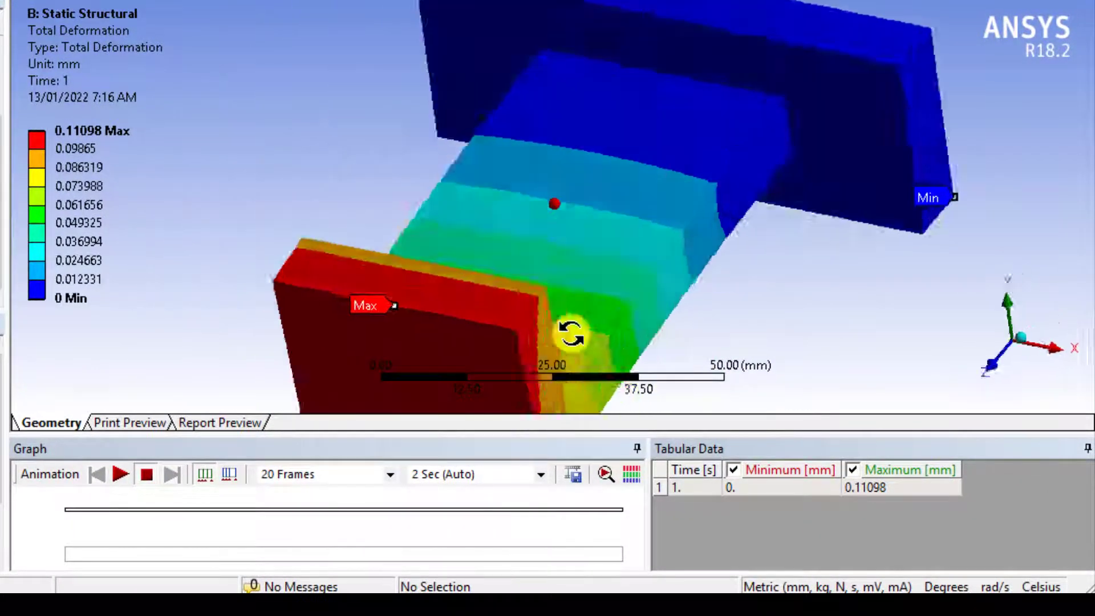
middle_drag(570, 333, 528, 292)
scroll(516, 297, down, 3)
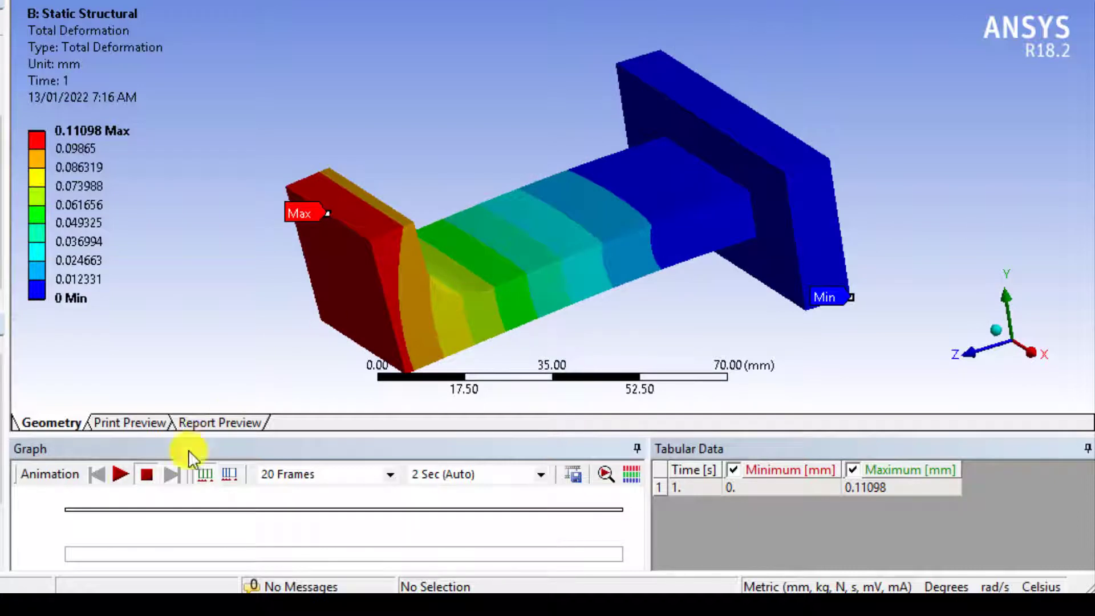
click(120, 474)
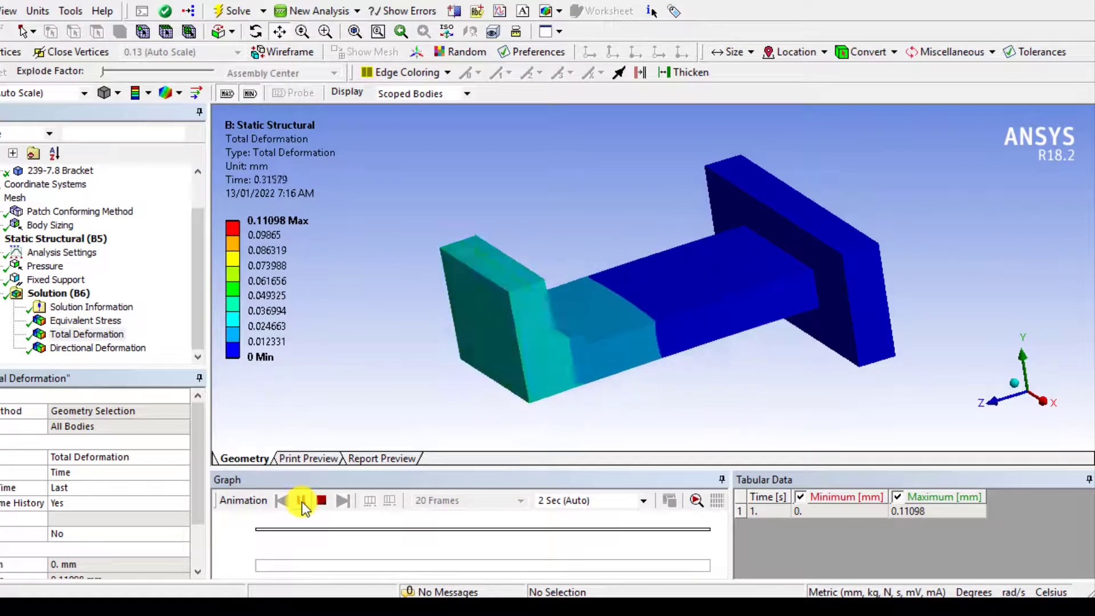
click(252, 494)
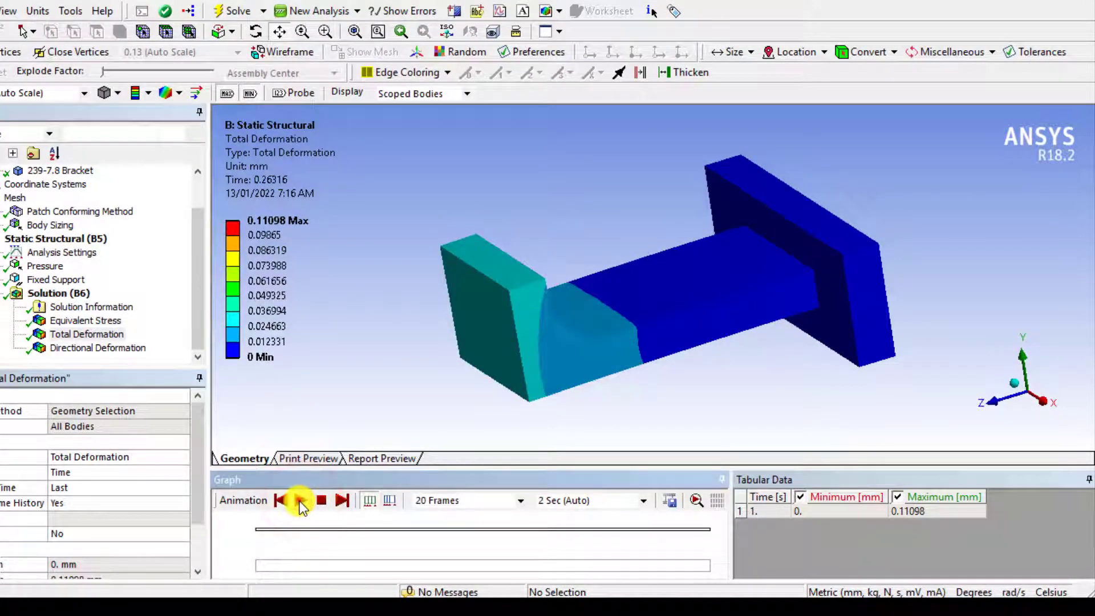
click(299, 500)
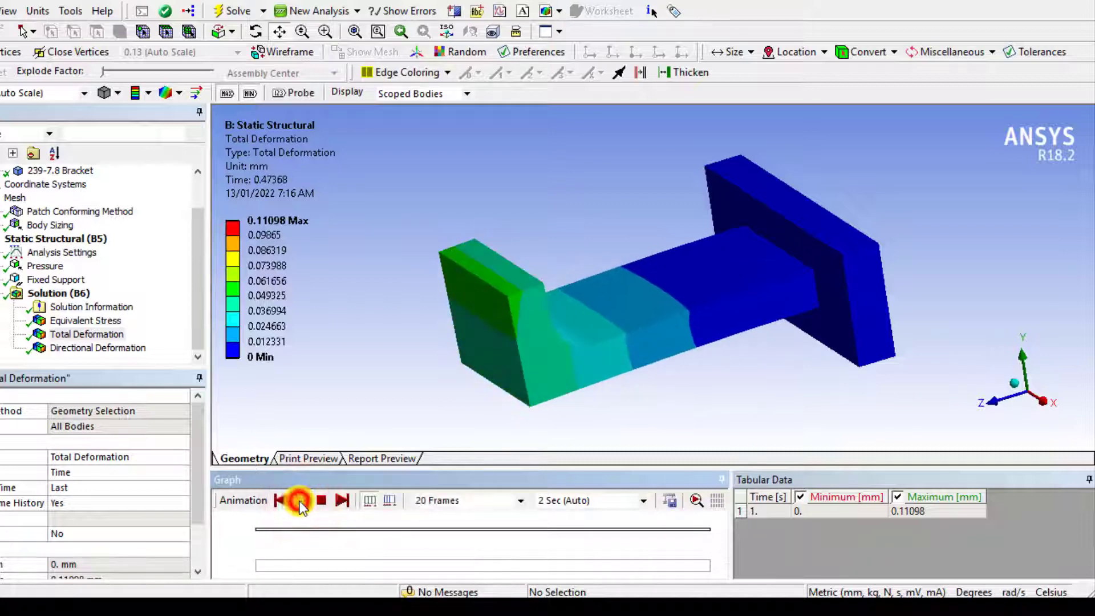
- Display the equivalent stress result and inspect the stress distribution where the arm meets the large end plate
click(80, 321)
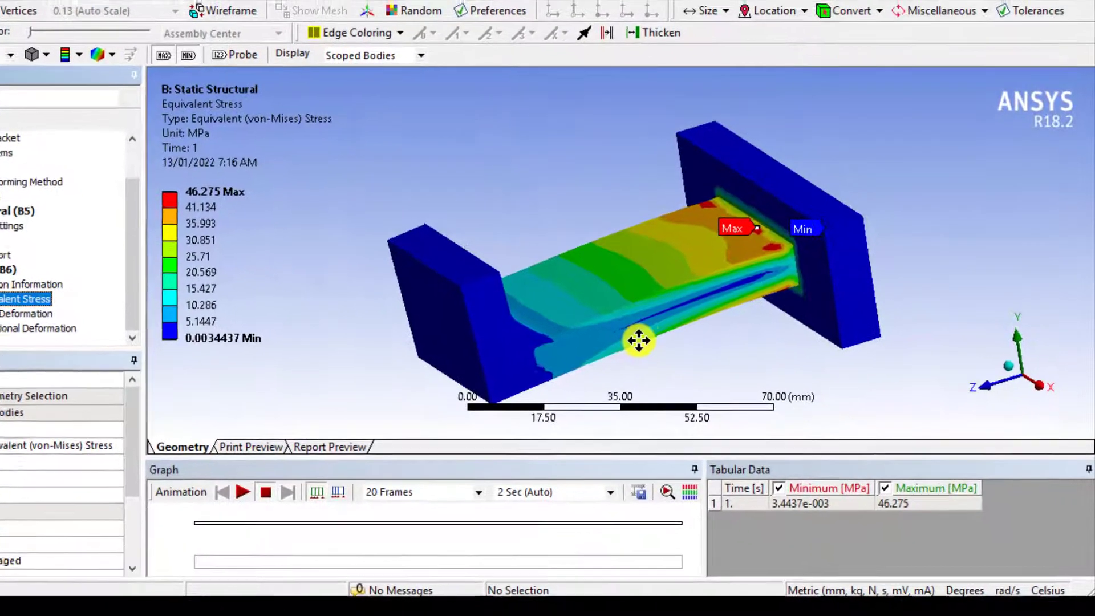
middle_drag(668, 359, 669, 335)
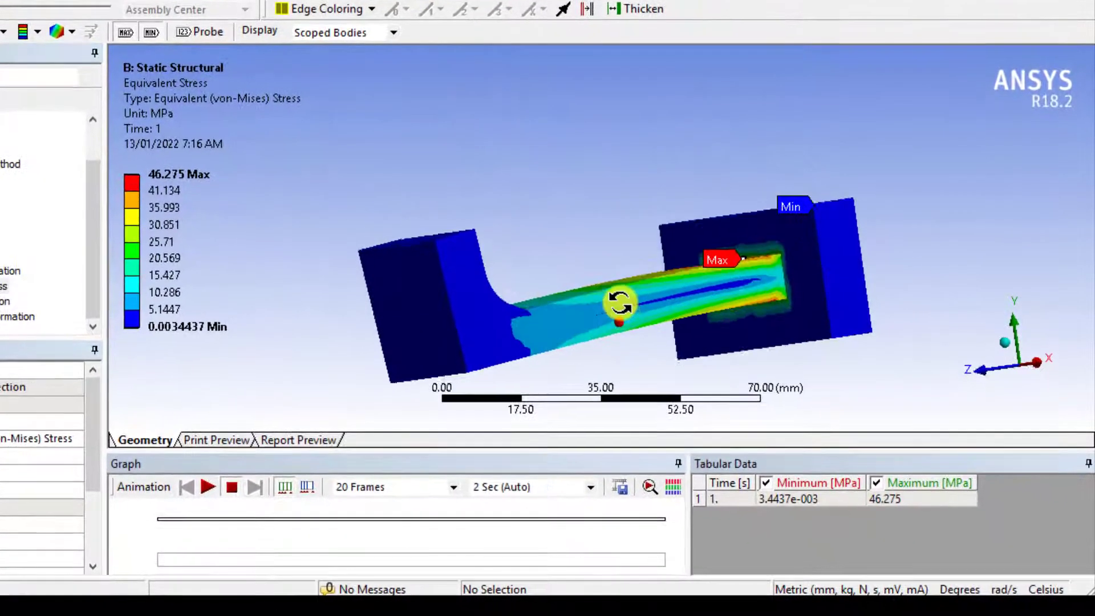
middle_drag(620, 302, 641, 334)
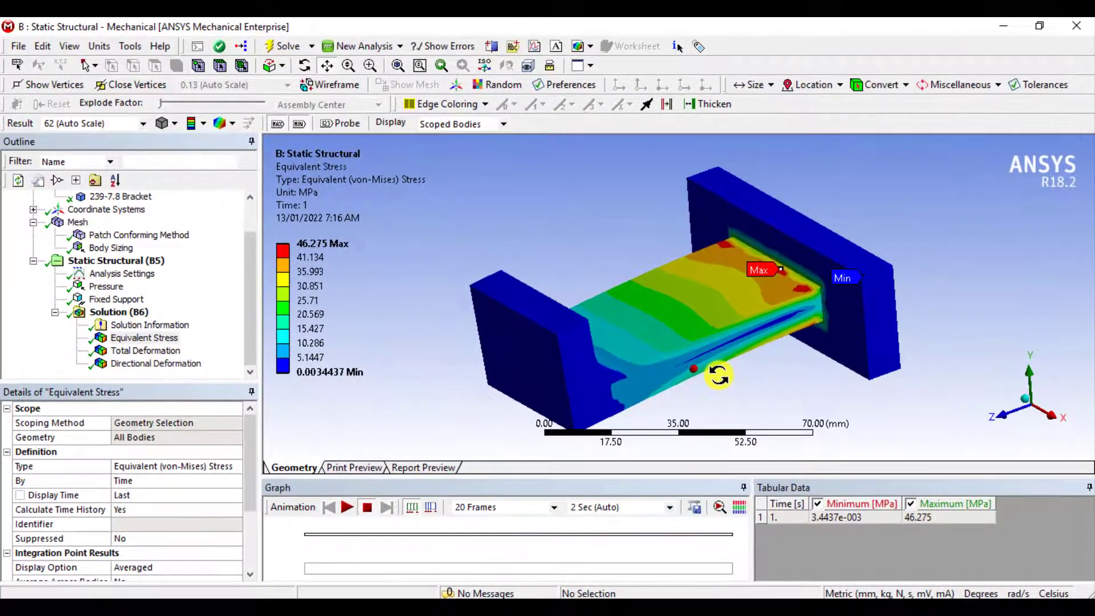
middle_drag(719, 375, 720, 381)
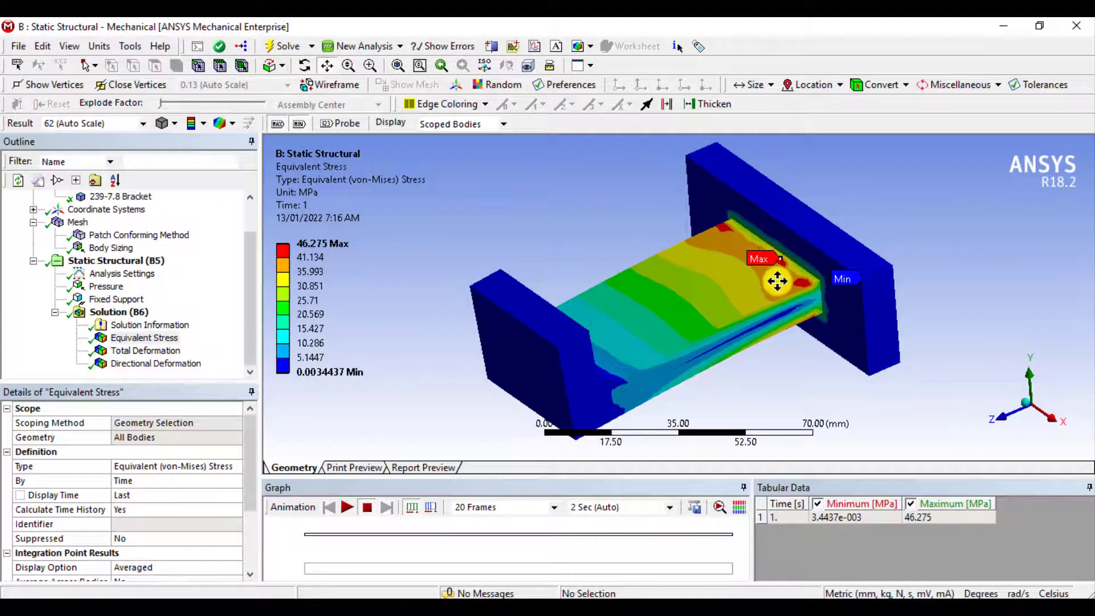
scroll(777, 281, up, 1)
scroll(775, 319, up, 1)
middle_drag(772, 313, 760, 323)
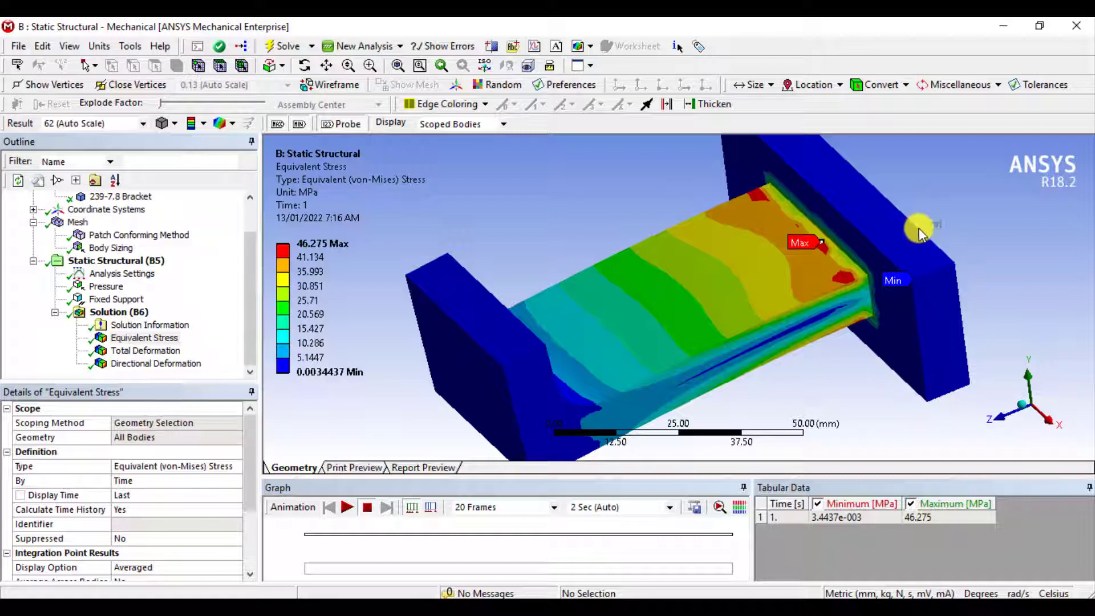
- Add a Stress Tool to the solution and evaluate its safety factor contour on the bracket
click(119, 311)
click(575, 124)
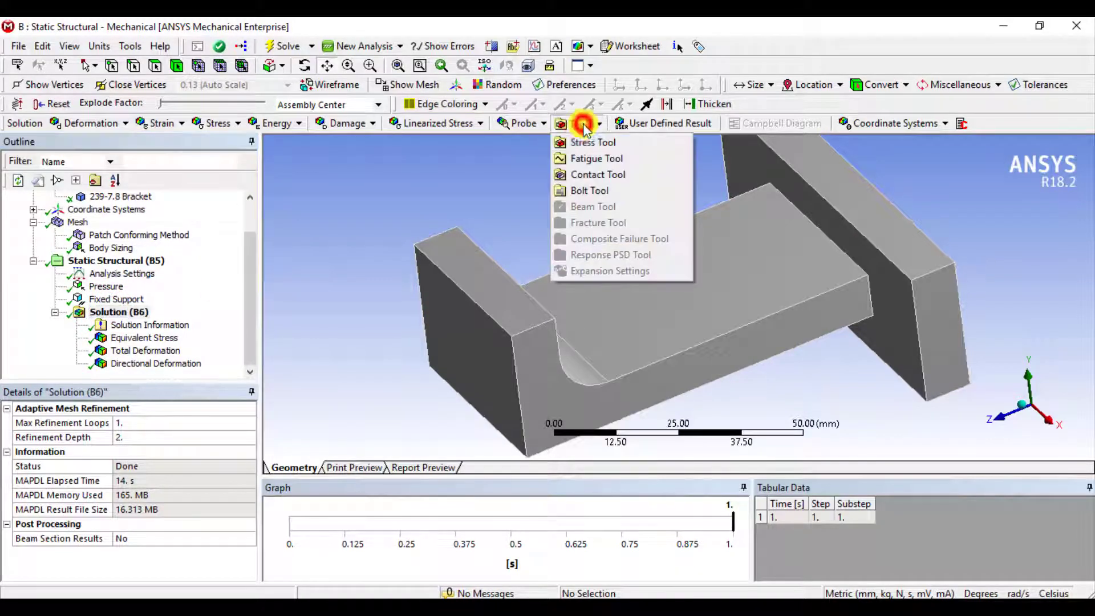
click(586, 146)
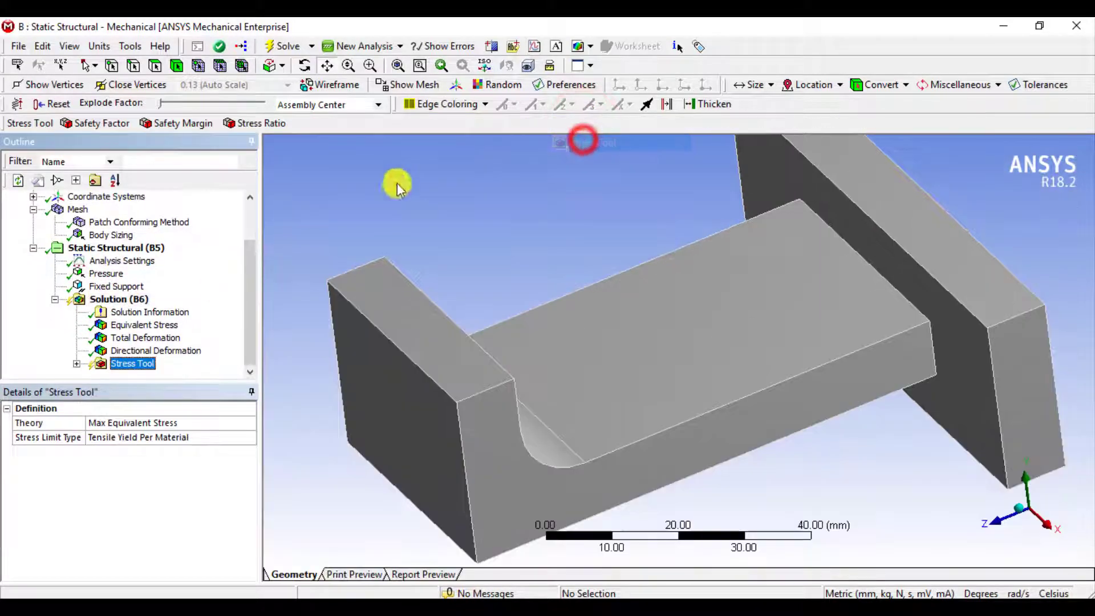
click(79, 363)
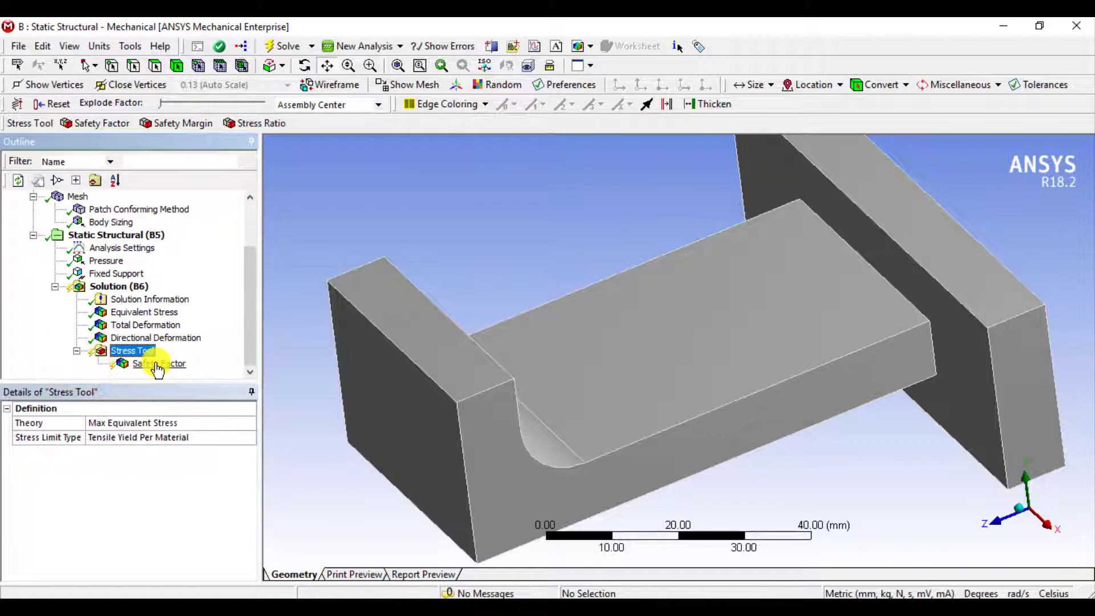
click(288, 46)
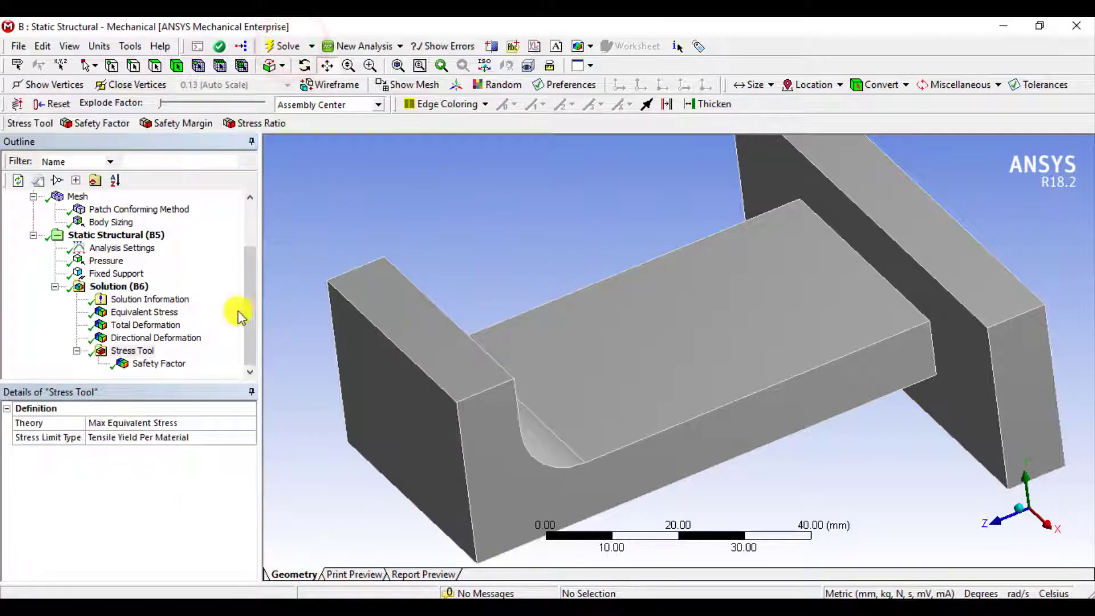
click(149, 366)
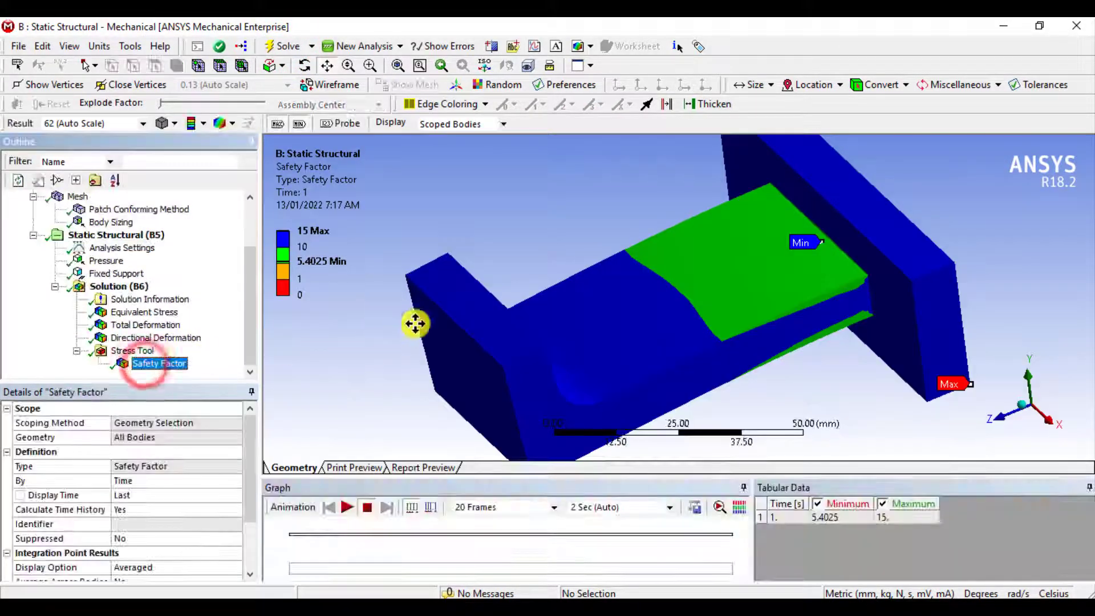